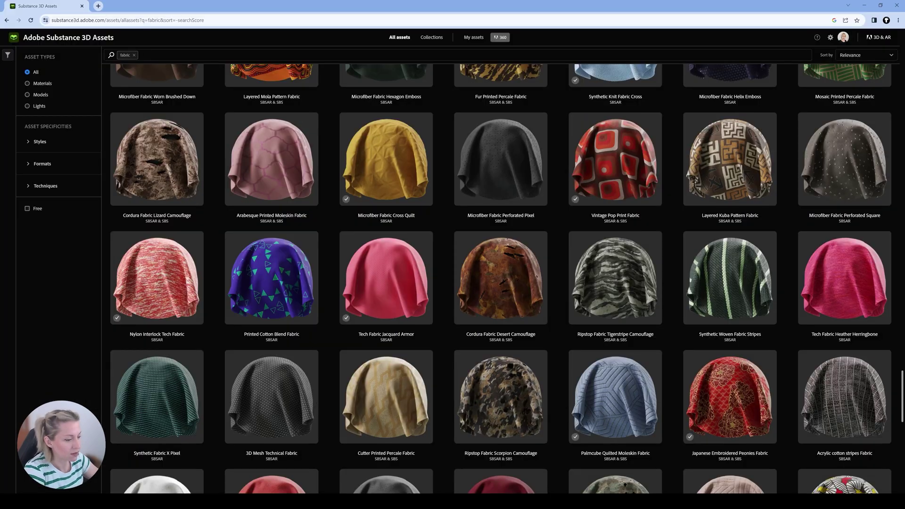
Step: Browse the fabric search results and open the Flecked Tartan Fabric material in the web player
scroll(439, 219, "down", 5)
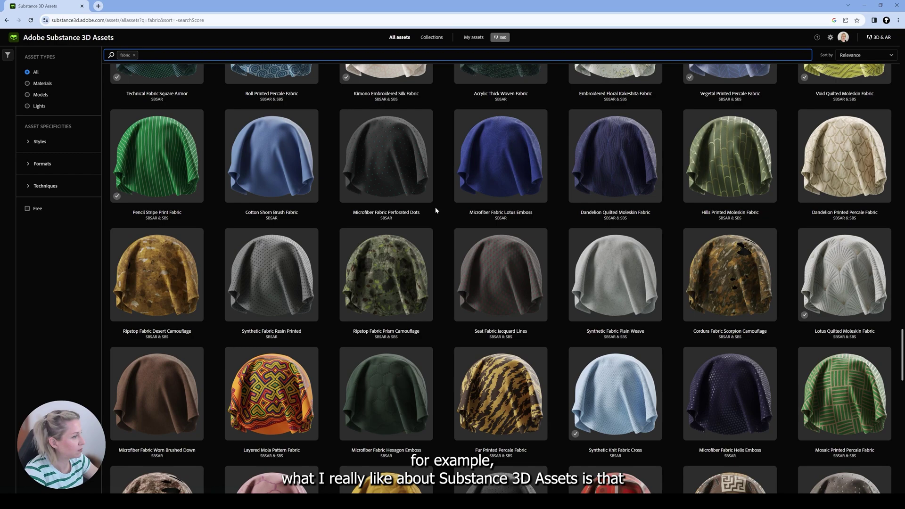
scroll(446, 160, "up", 10)
scroll(446, 160, "up", 6)
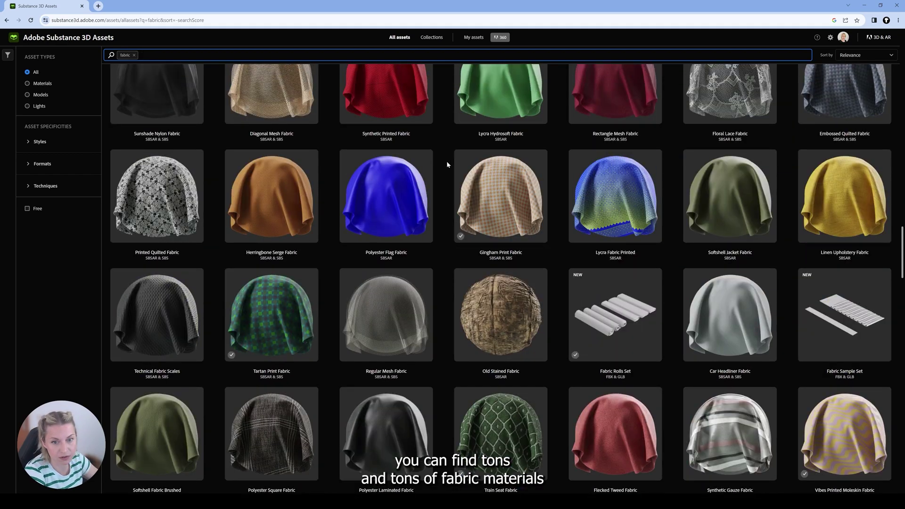
scroll(447, 164, "up", 5)
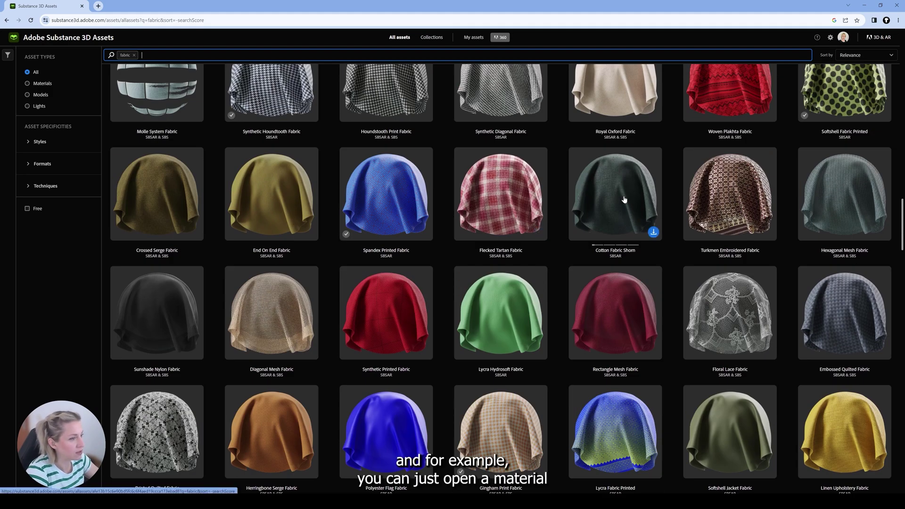
scroll(499, 198, "up", 3)
left_click(498, 307)
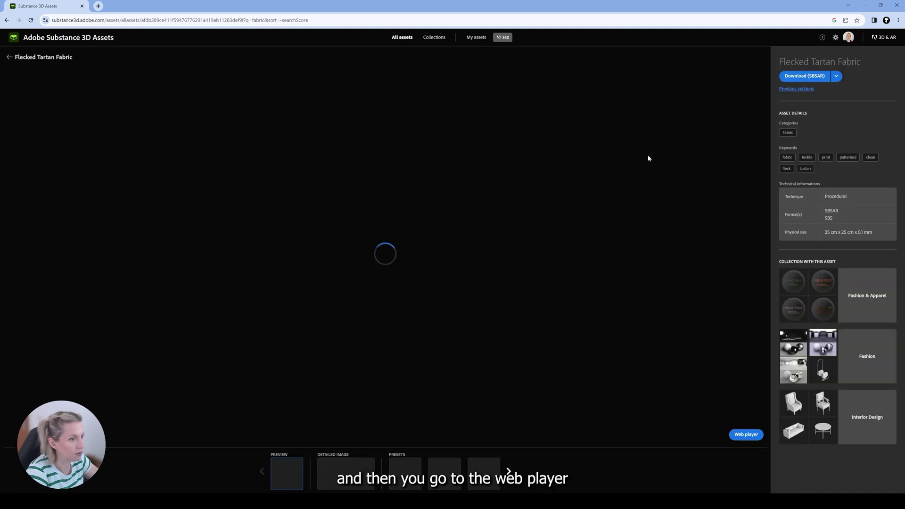
left_click(744, 435)
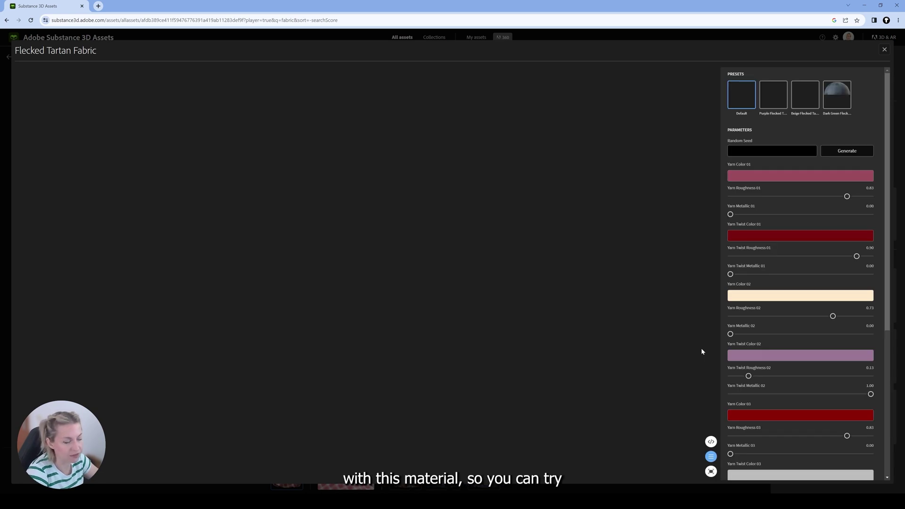
Step: Try blue #2320C7 for Yarn Color 01 and dark navy #030042 for Yarn Color 02, and close the web player
left_click(782, 179)
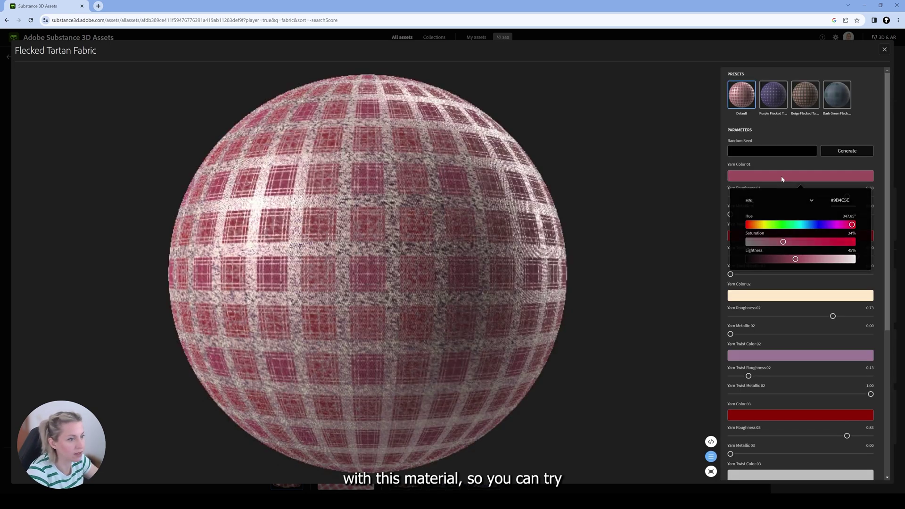
left_click_drag(806, 225, 823, 243)
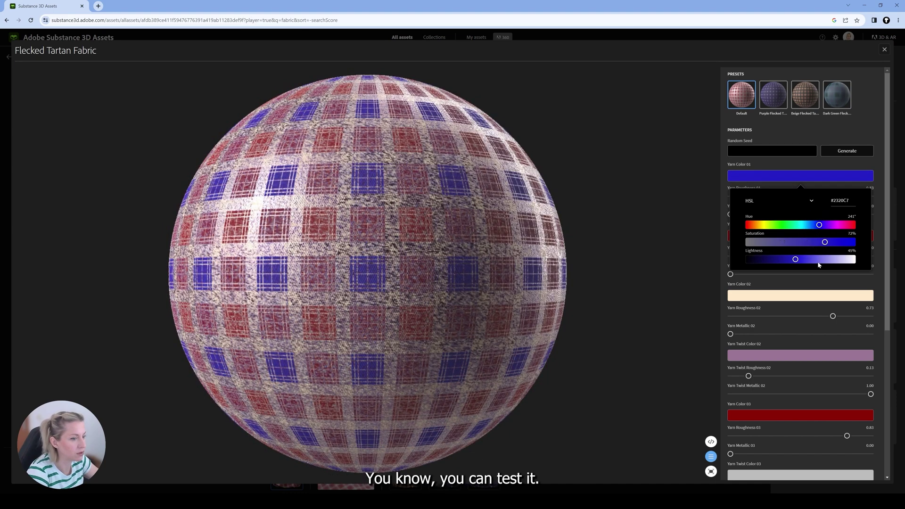
left_click(786, 298)
left_click(786, 298)
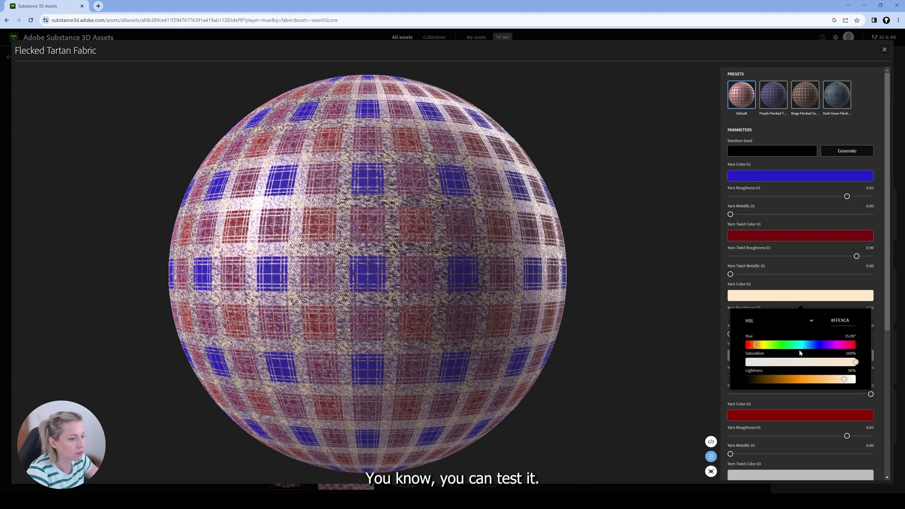
left_click(820, 344)
left_click(758, 379)
left_click_drag(758, 379, 760, 380)
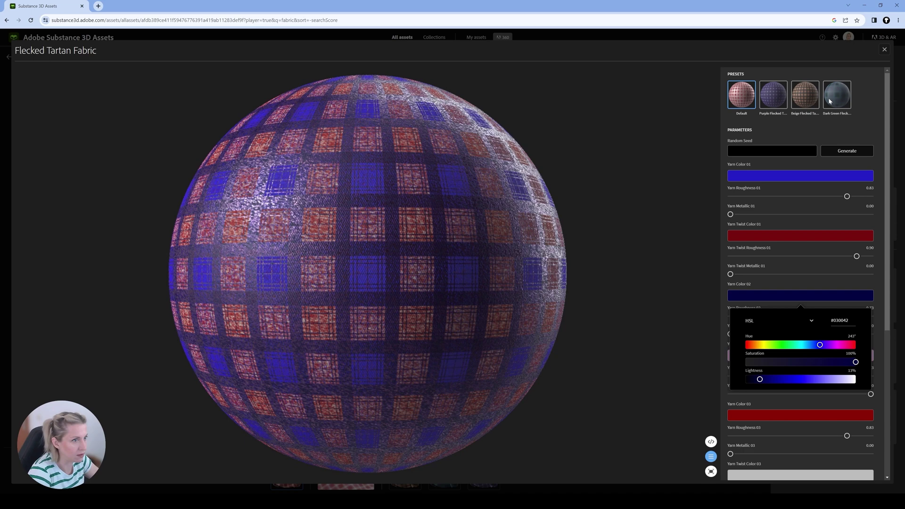
left_click(885, 49)
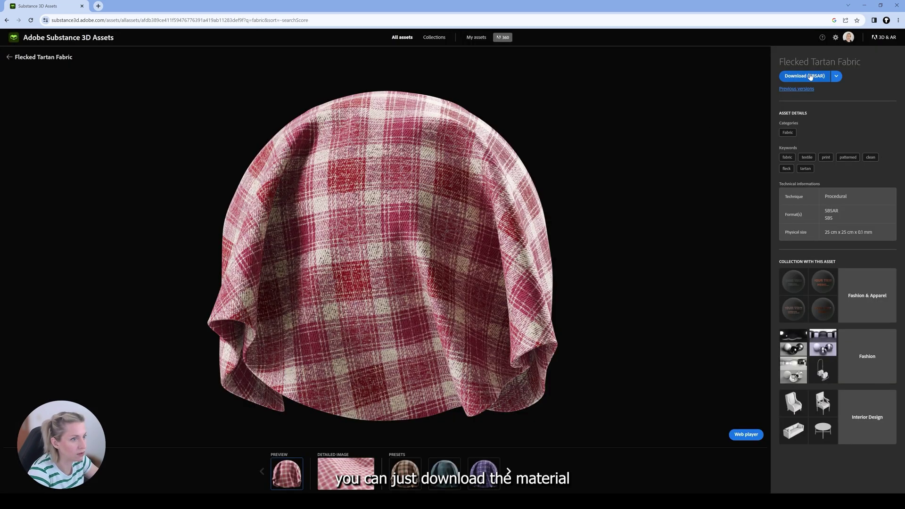
Step: Check the download formats offered for the Flecked Tartan Fabric material
left_click(836, 77)
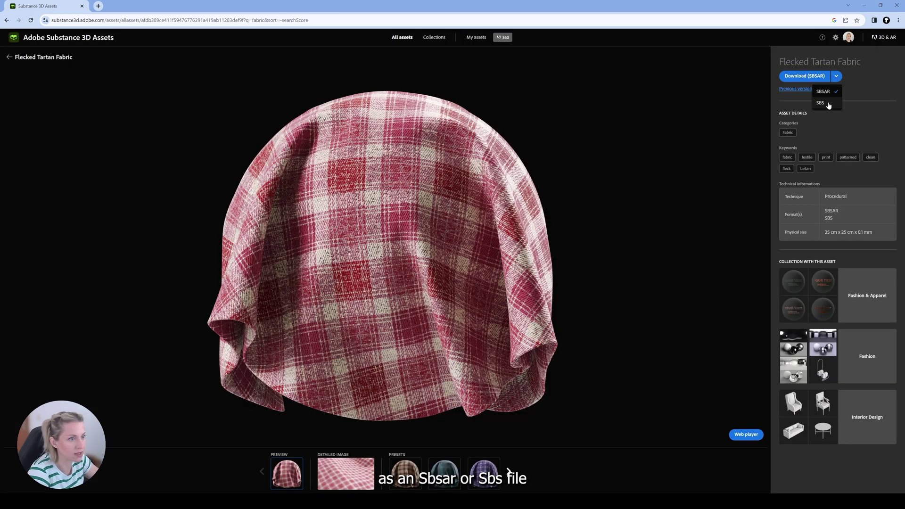
left_click(837, 77)
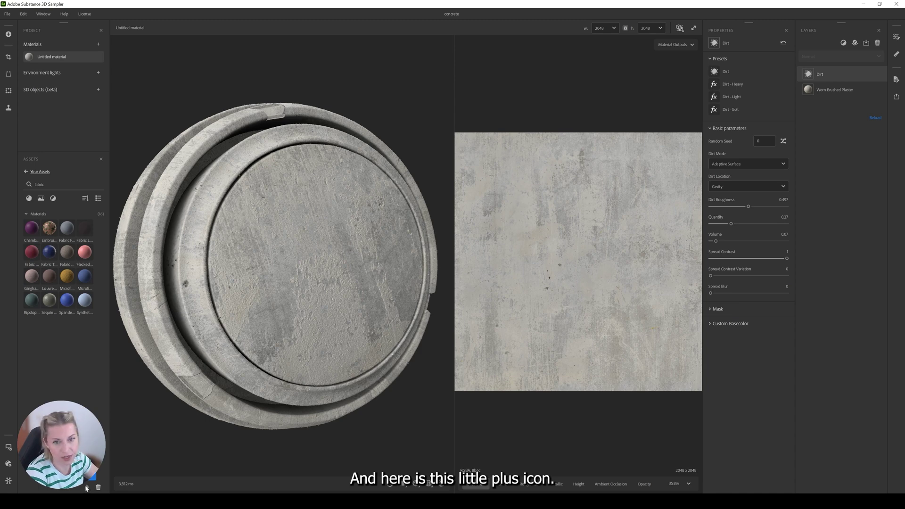
Step: Open the Your Assets library from the overview of all libraries and filter it by "fabric"
left_click(27, 172)
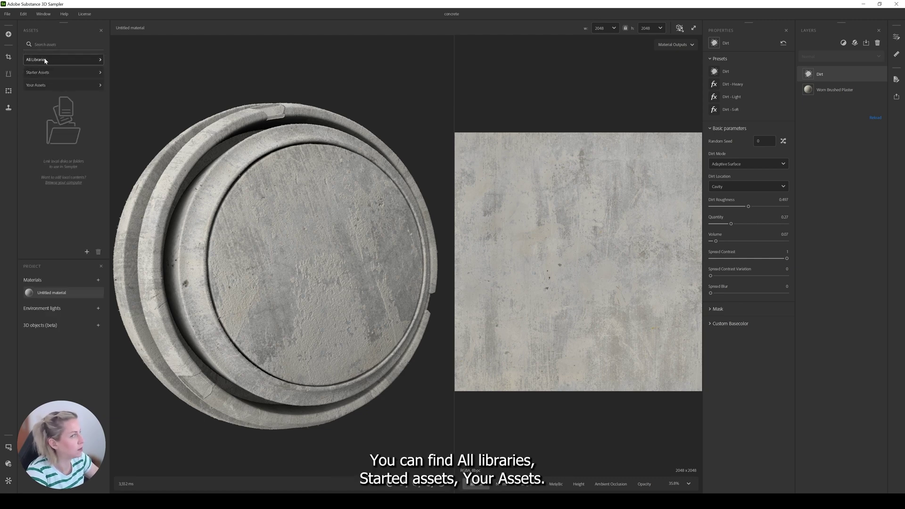
left_click(39, 86)
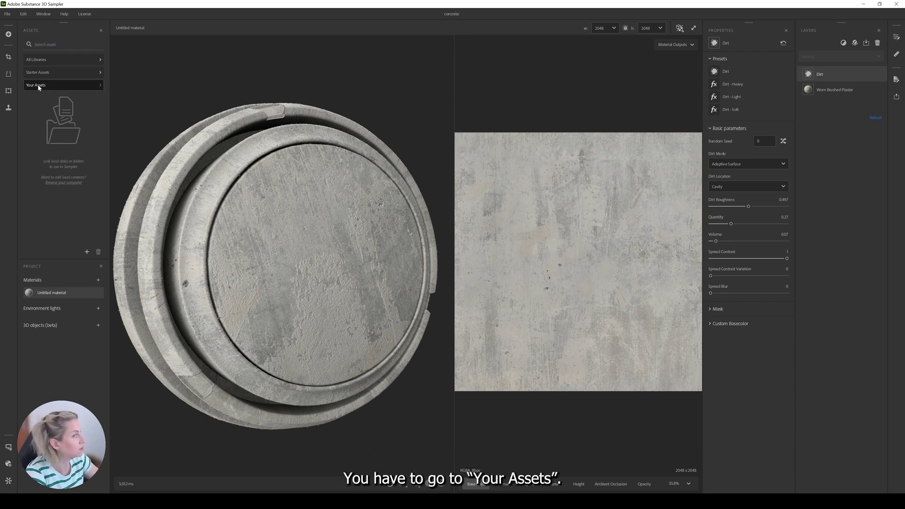
left_click(48, 56)
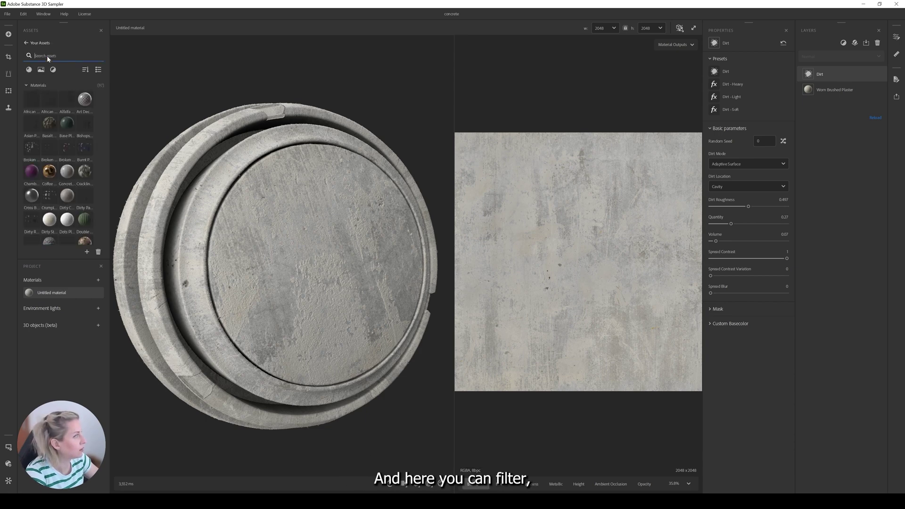
type("f")
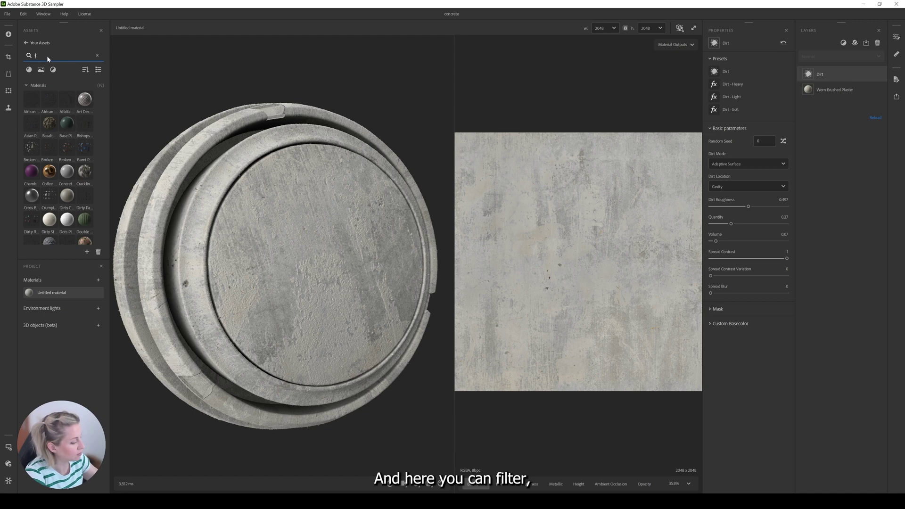
type("abric")
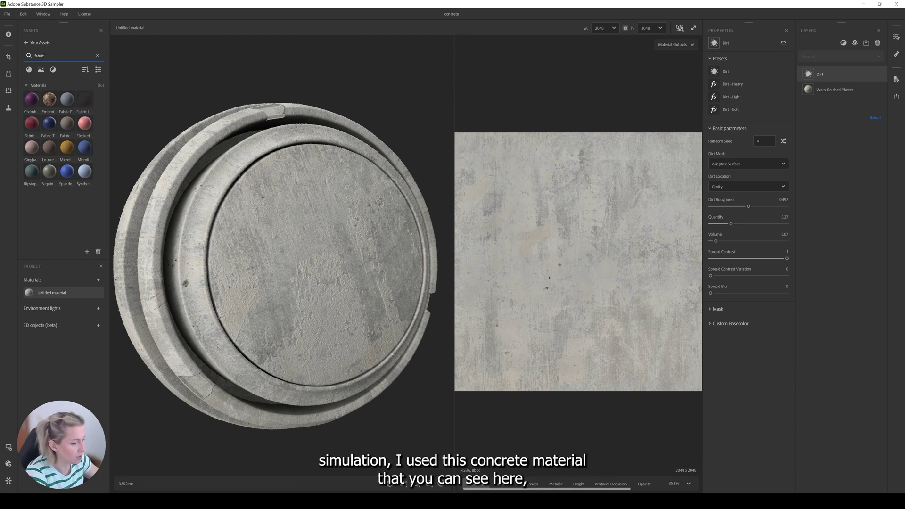
Step: Switch to Cinema 4D, look through the scene's cameras up to the wide RS Camera view, and control its Redshift preview render
key("alt+Tab")
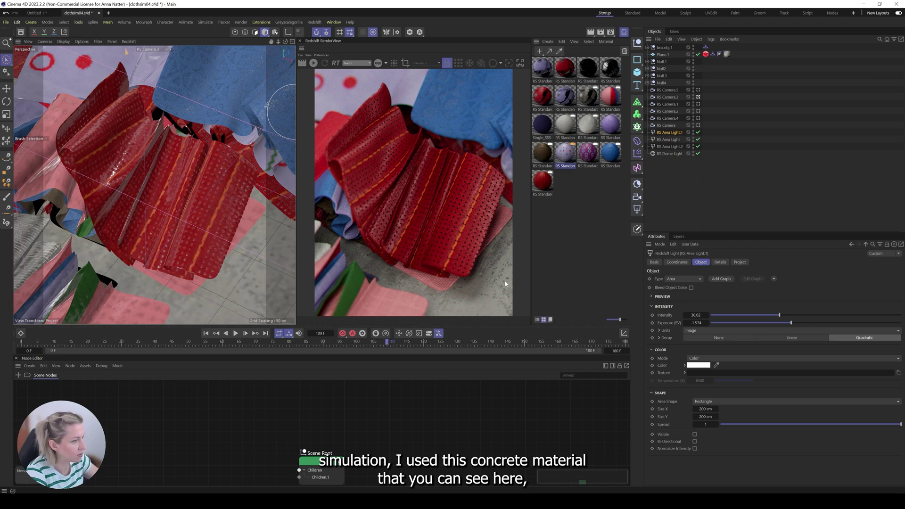
left_click(698, 103)
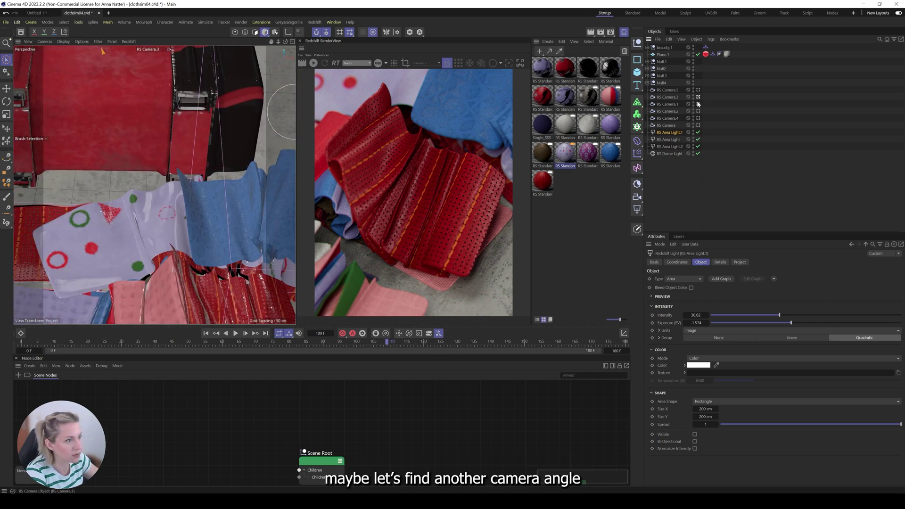
left_click(698, 104)
left_click(698, 97)
left_click(698, 89)
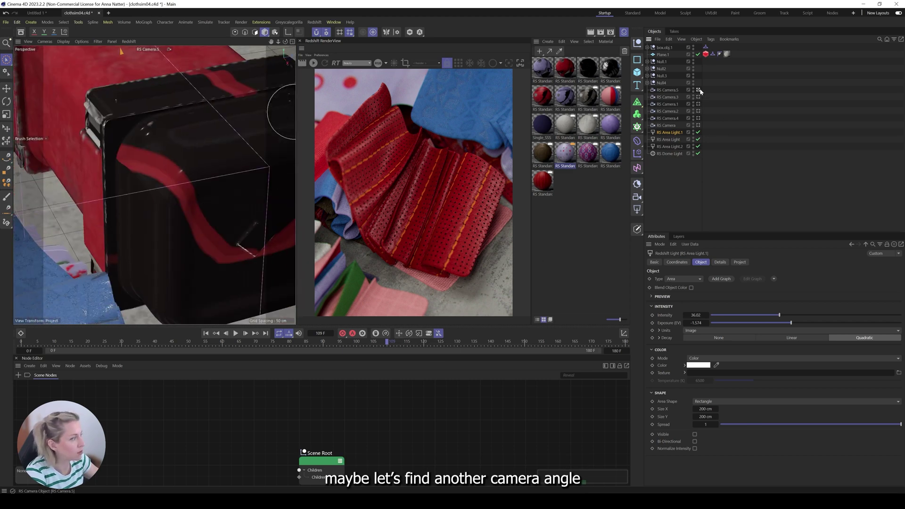
left_click(698, 125)
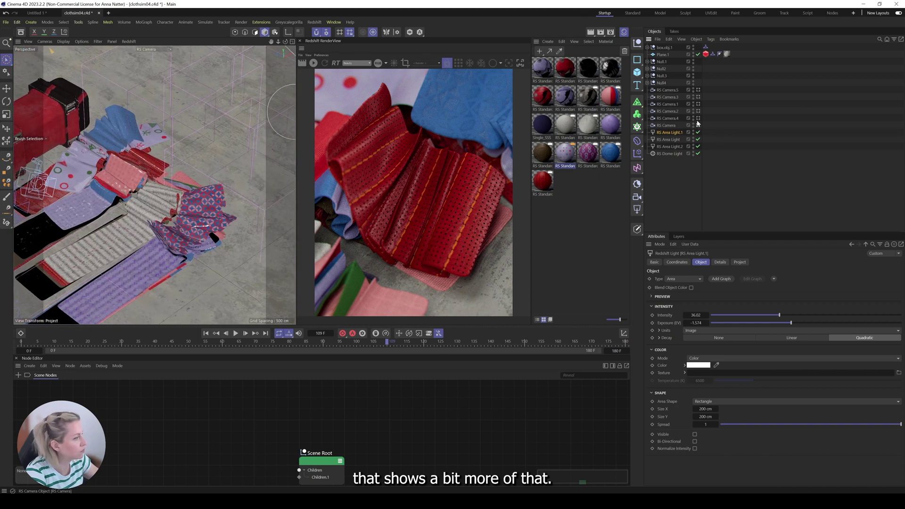
left_click(315, 64)
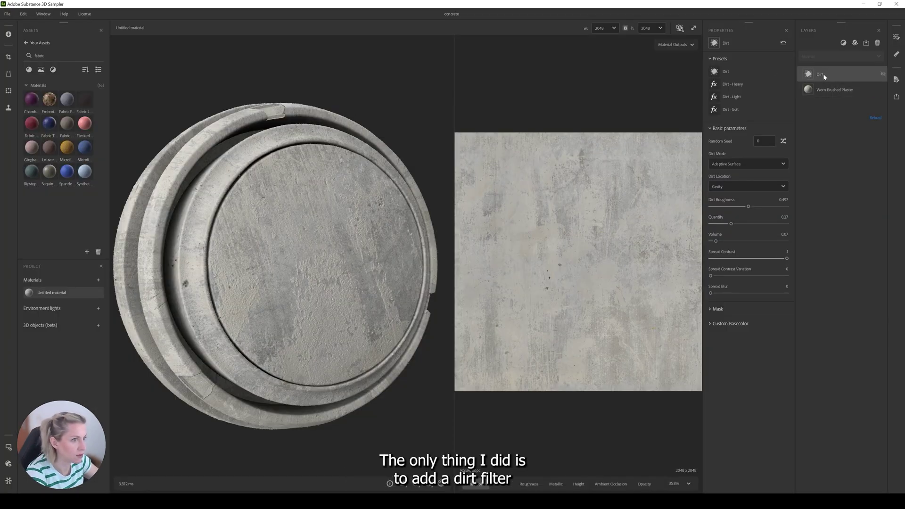
Step: Examine the concrete material and its Dirt filter up close on the 3D preview and in the 2D base color view
scroll(312, 249, "up", 5)
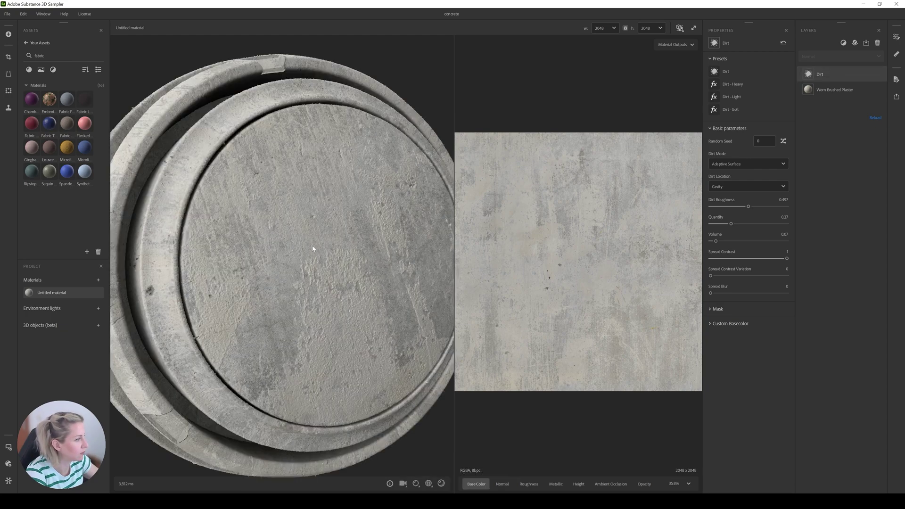
left_click_drag(328, 247, 319, 224)
scroll(325, 226, "down", 4)
scroll(533, 275, "up", 6)
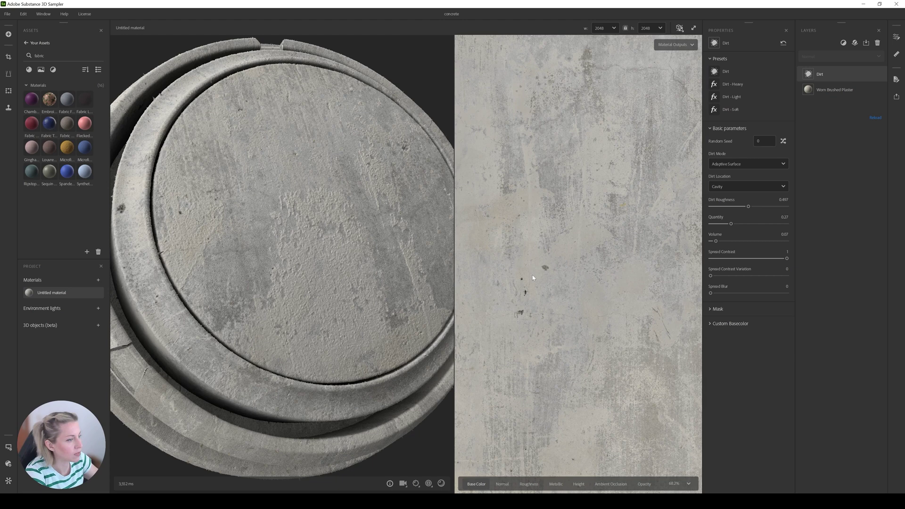
middle_click_drag(582, 249, 611, 217)
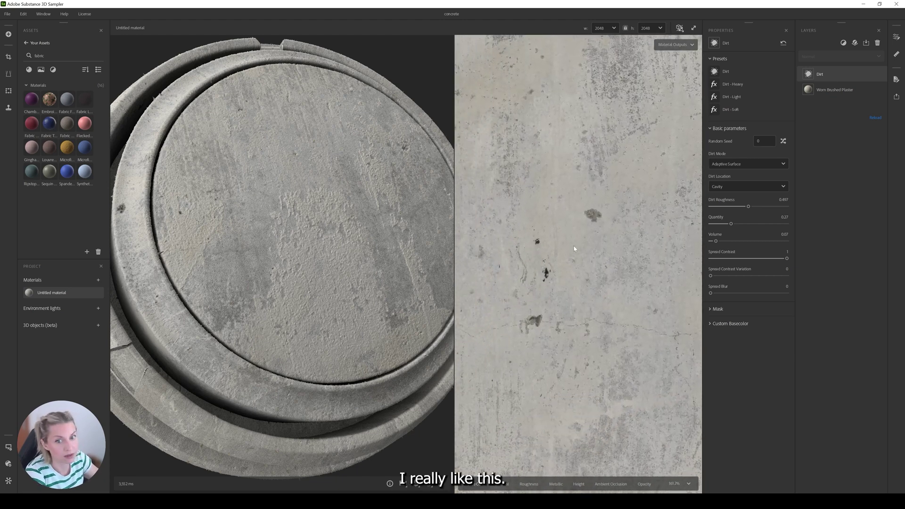
Step: Create a new project and apply the Microfiber Fabric Cross Quilt material to the preview object
left_click(7, 14)
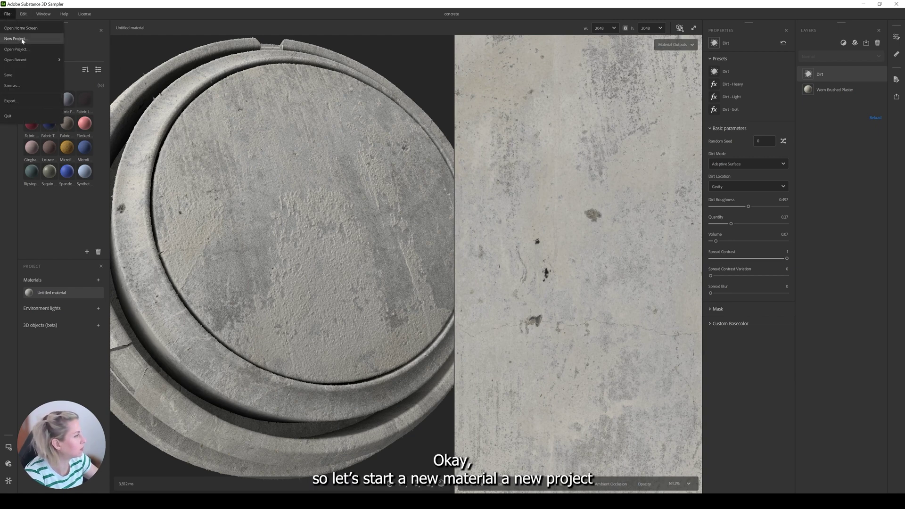
left_click(17, 39)
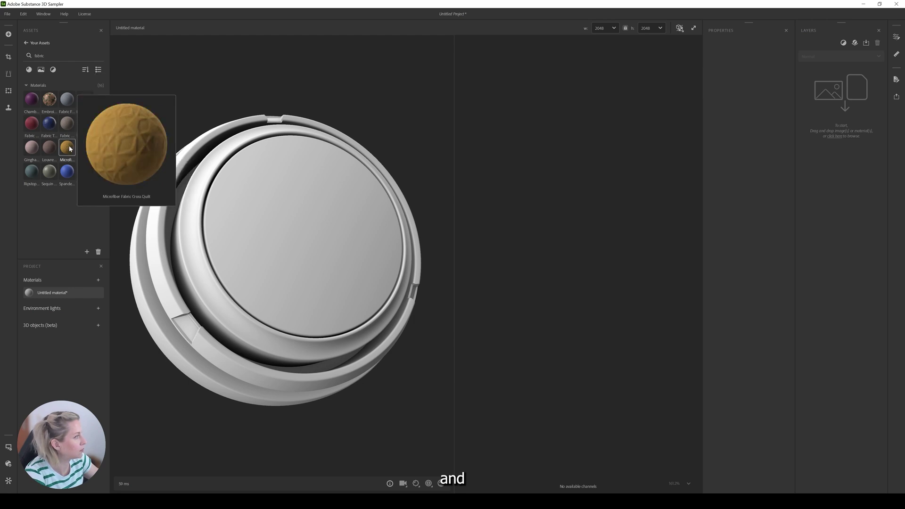
left_click_drag(284, 227, 285, 228)
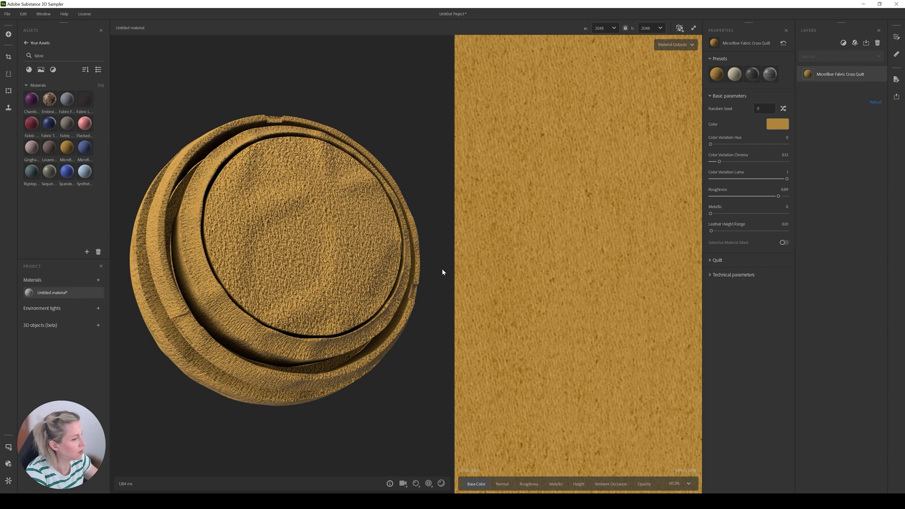
Step: Set the 3D preview's texture tiling to 8 and inspect the quilt pattern on the object
left_click(430, 484)
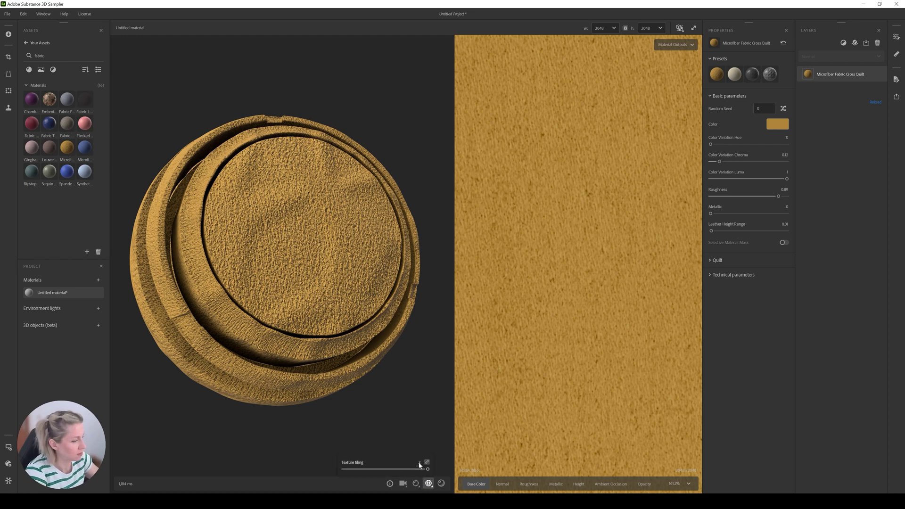
left_click(420, 465)
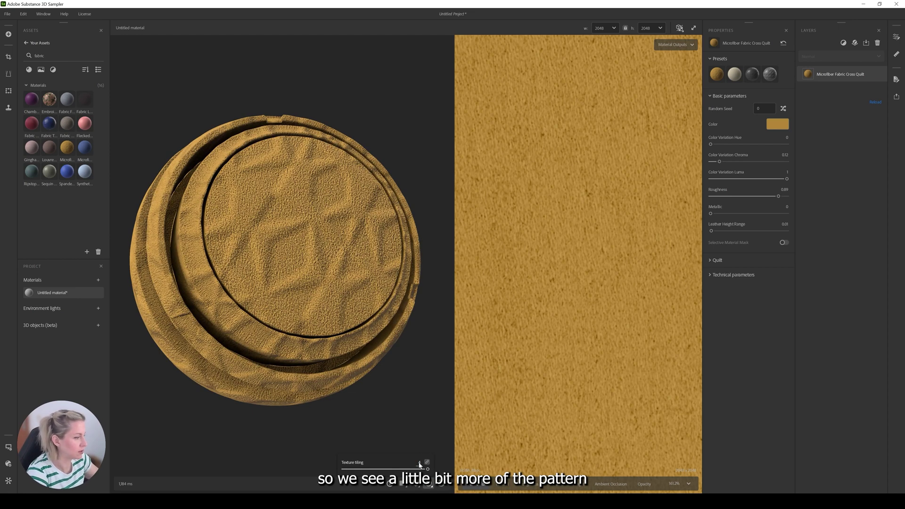
left_click(420, 465)
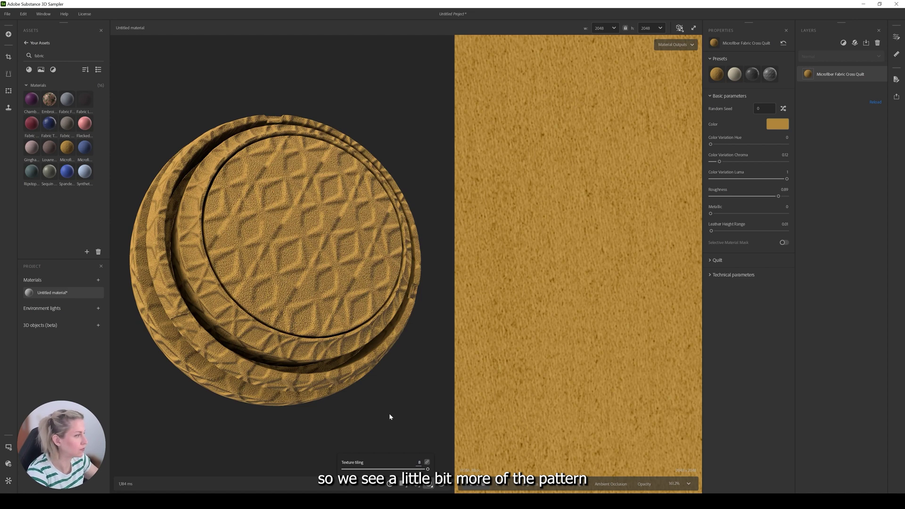
left_click_drag(326, 295, 378, 298)
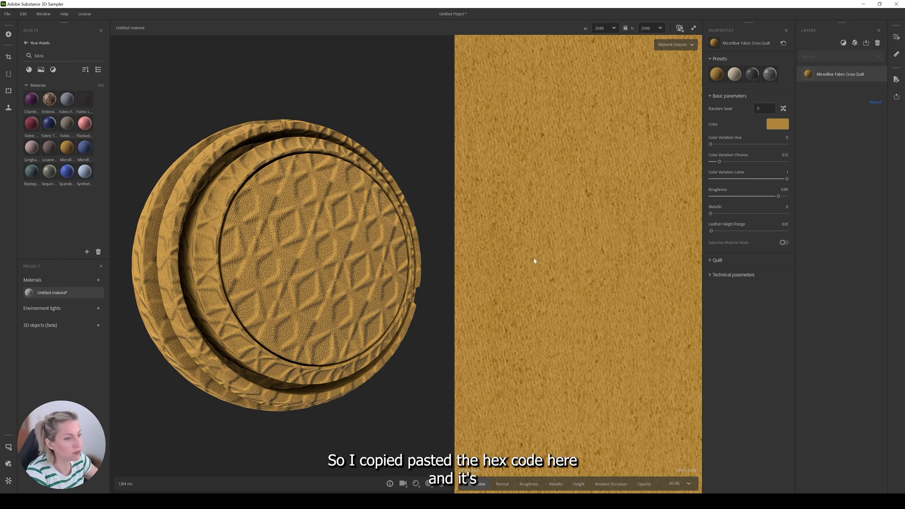
Step: Set the quilted fabric's color to blue #4043e6 and its Metallic value to 0.57
left_click(778, 124)
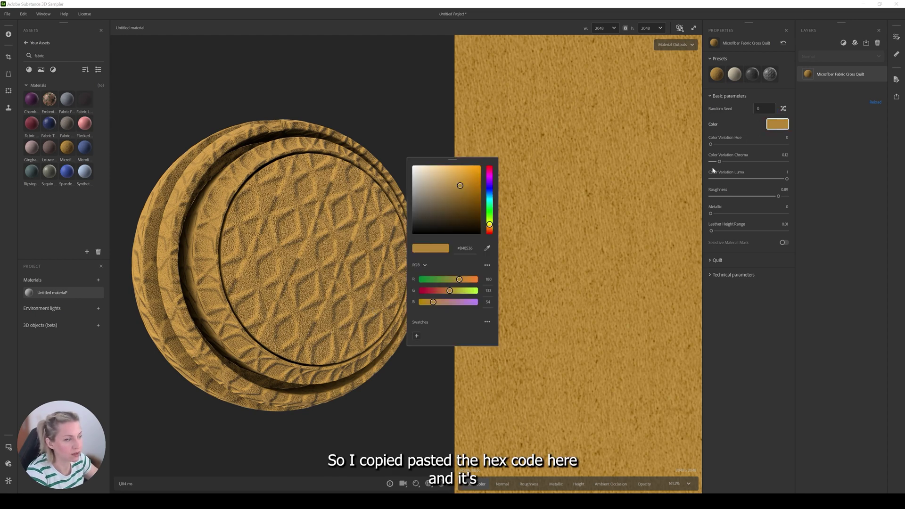
mouse_move(468, 302)
left_mouse_down()
mouse_move(435, 279)
mouse_move(428, 291)
mouse_move(469, 303)
left_mouse_up()
left_click(471, 303)
left_click(779, 130)
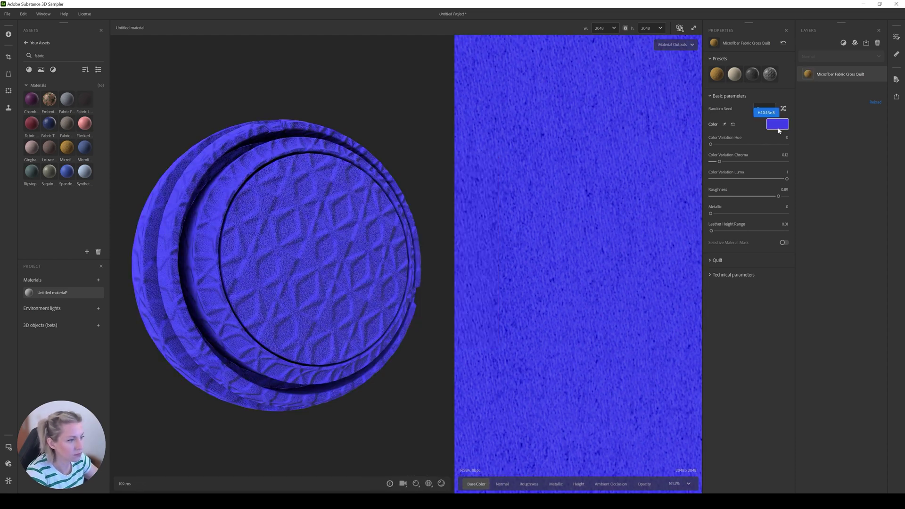
left_click(753, 214)
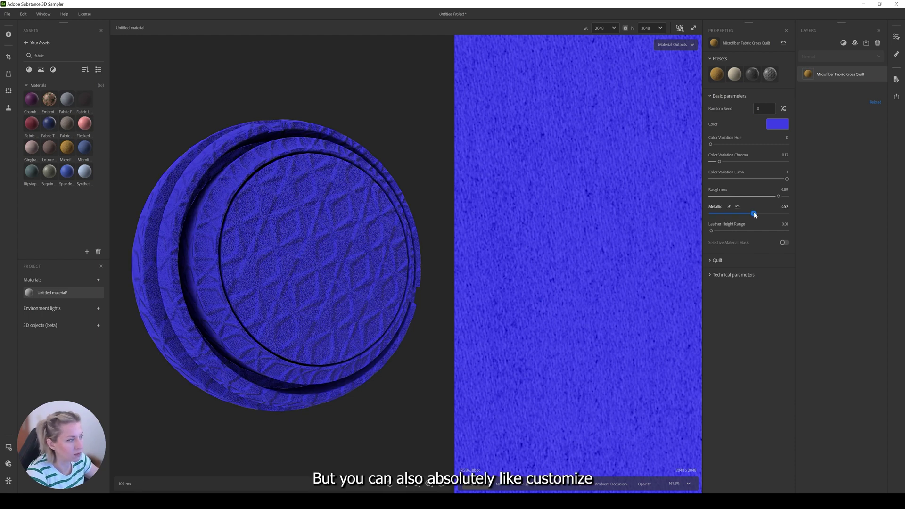
Step: Set the quilted fabric's Roughness to 0.18 and inspect its shine on the 3D preview object
left_click_drag(337, 216, 199, 225)
left_click_drag(285, 237, 332, 243)
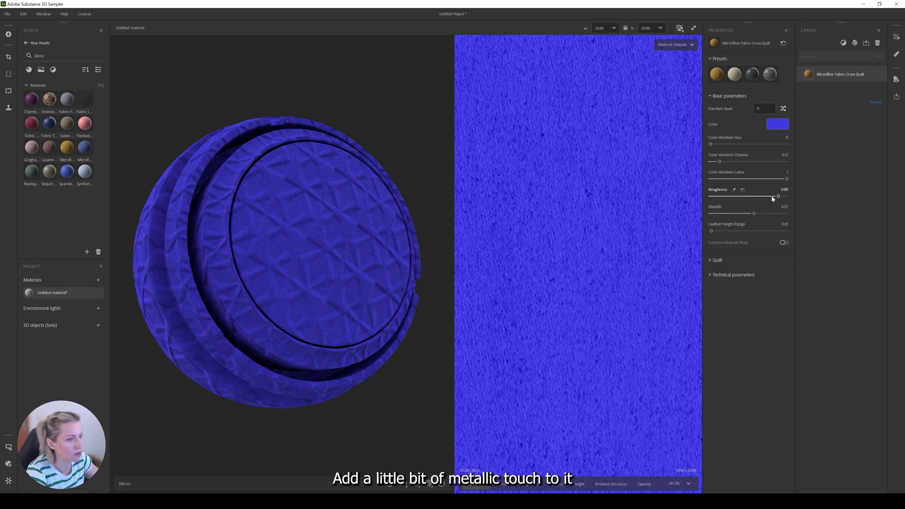
left_click_drag(778, 197, 726, 196)
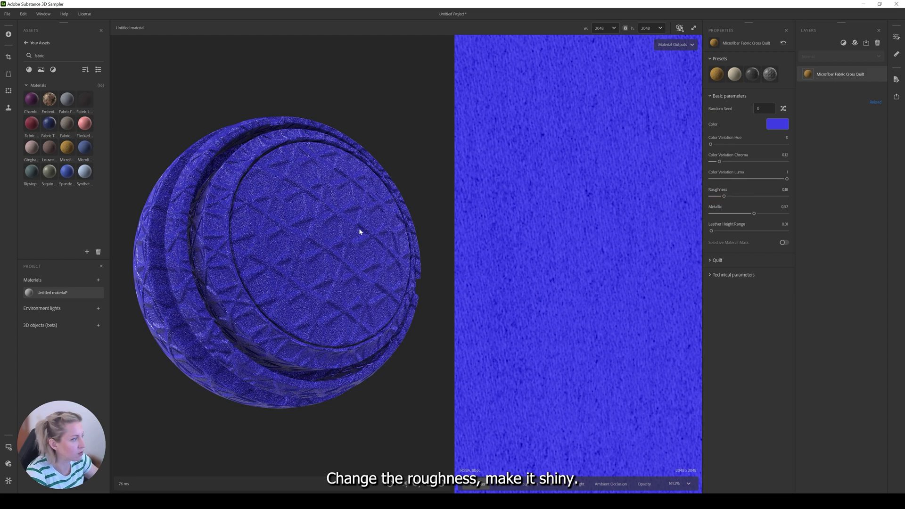
left_click_drag(340, 234, 228, 208)
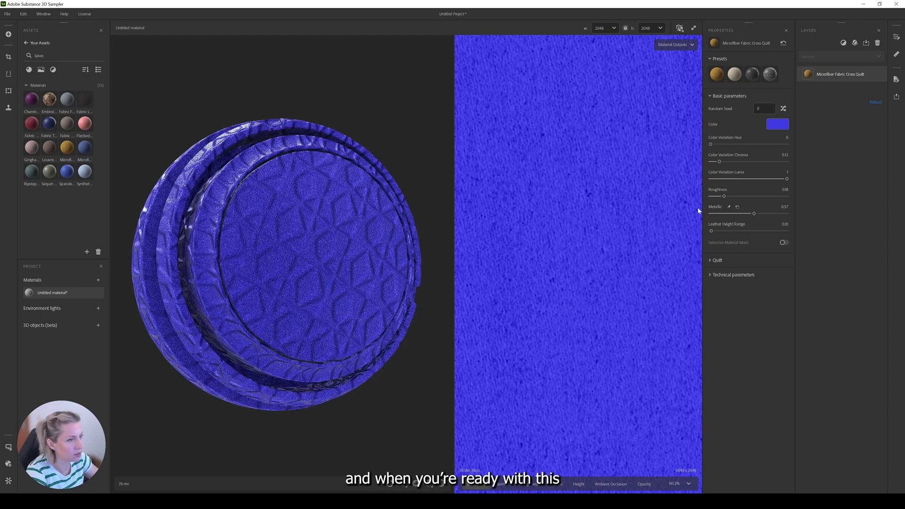
Step: Export the quilted fabric's texture maps as JPEG files at 4096 × 4096 resolution with the default project workflow preset
left_click(896, 97)
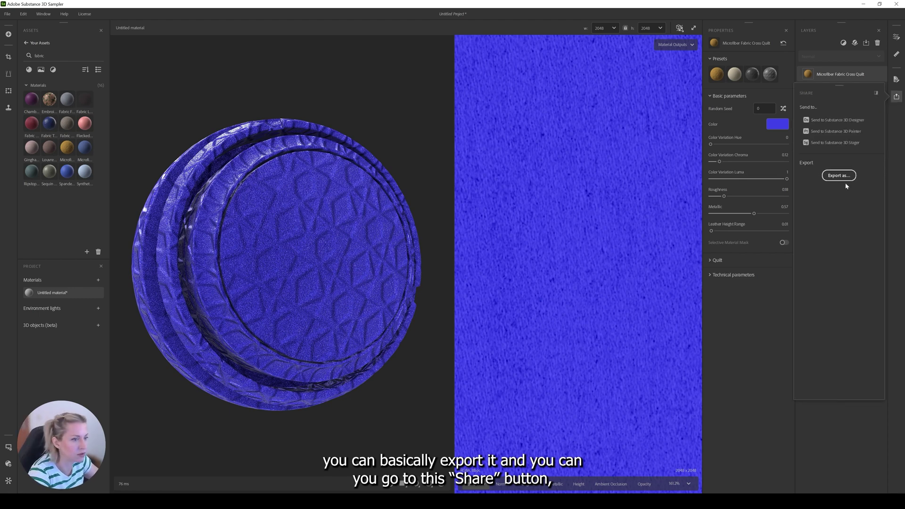
left_click(835, 176)
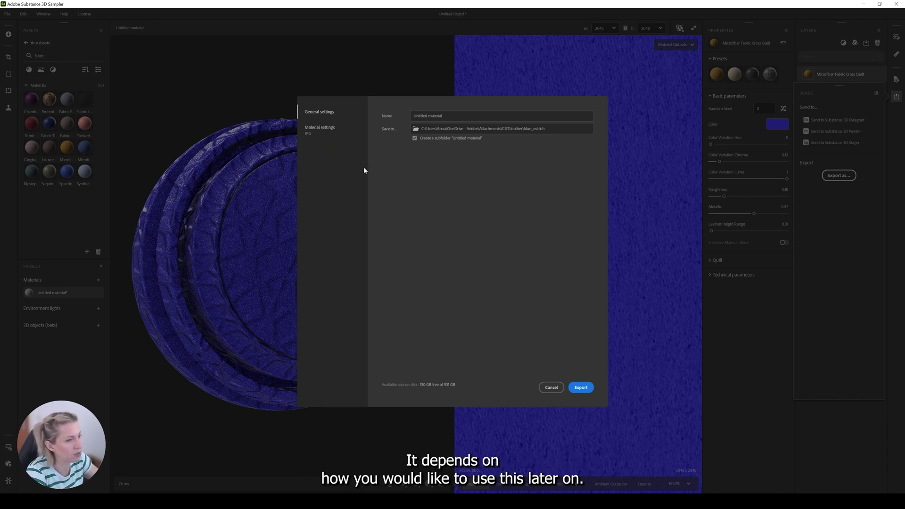
left_click(324, 130)
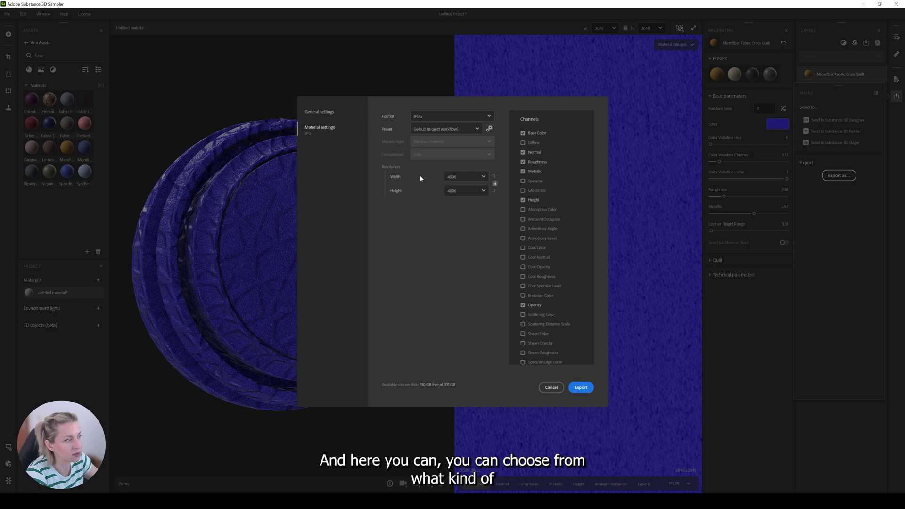
left_click(485, 116)
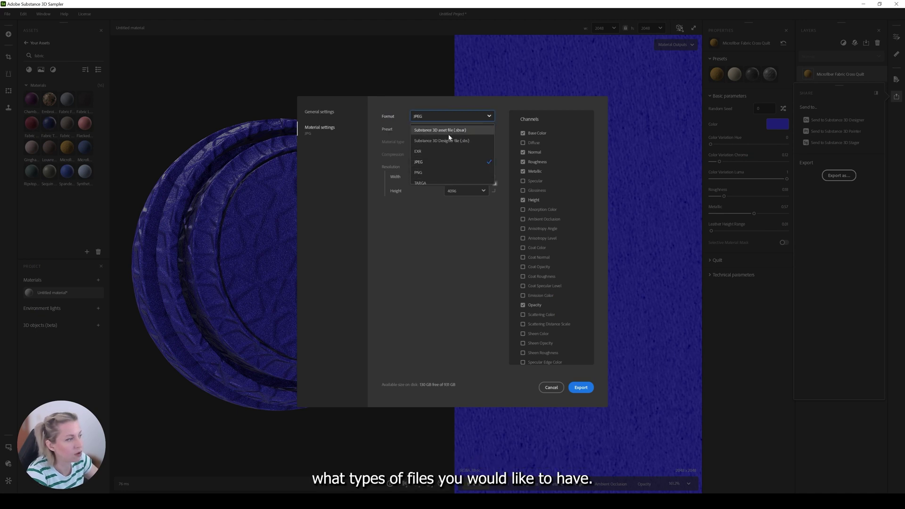
left_click(489, 117)
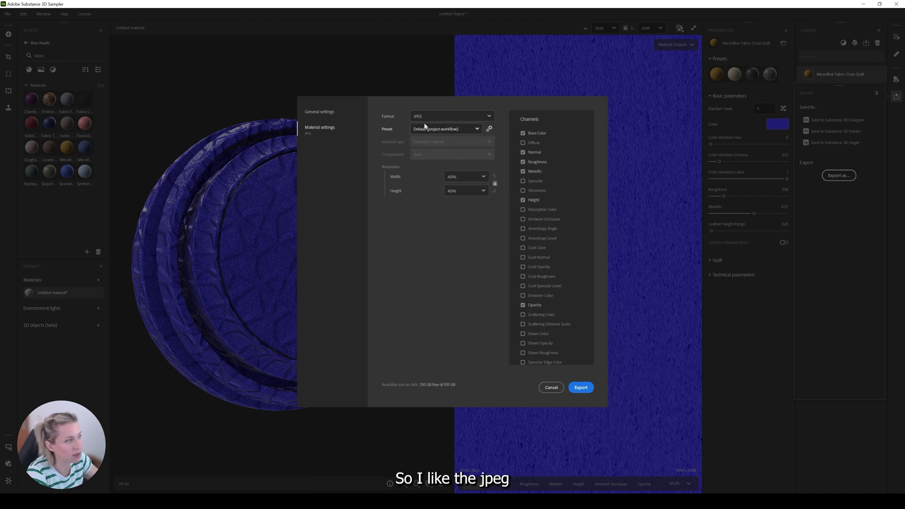
left_click(323, 113)
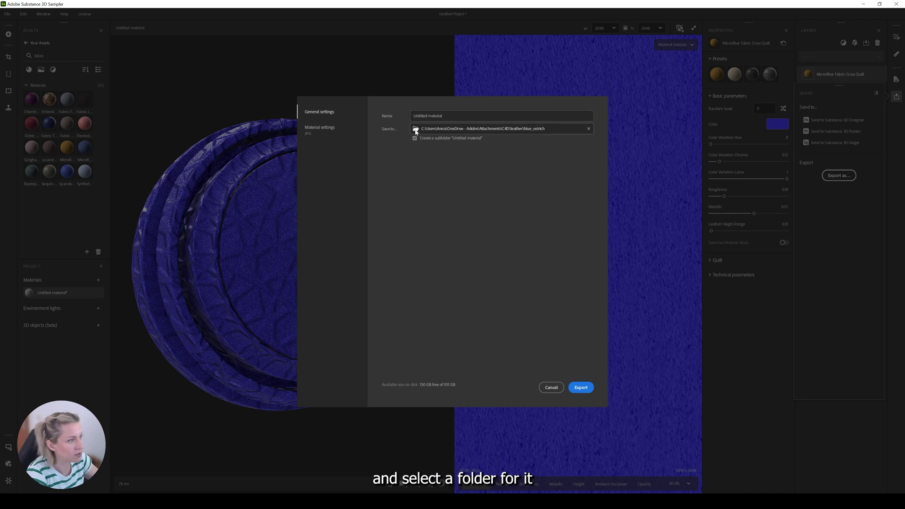
left_click(582, 390)
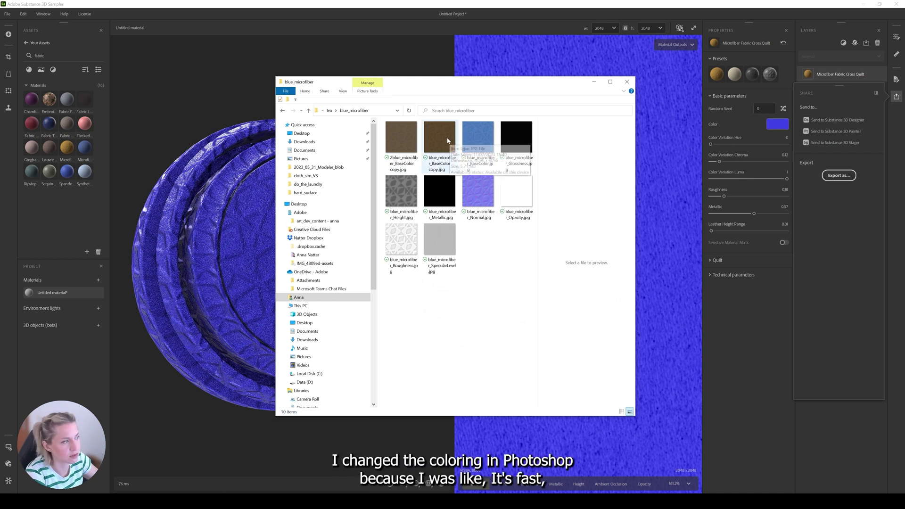
Step: Preview the blue_microfiber base color texture file, close the folder and switch to Cinema 4D
left_click(476, 142)
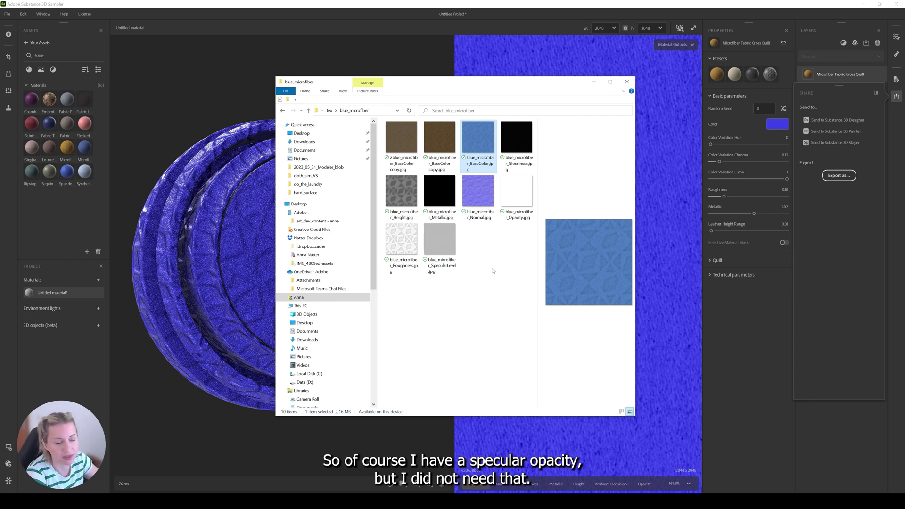
left_click(627, 81)
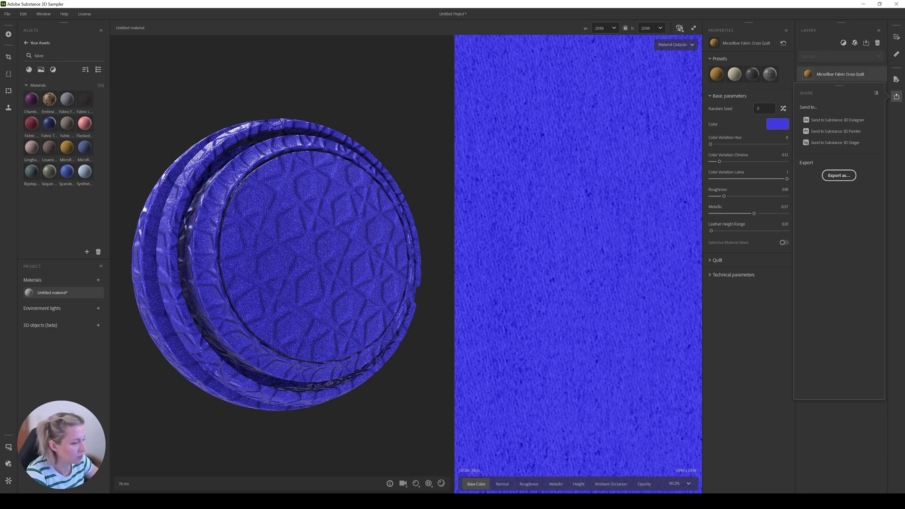
key("alt+Tab")
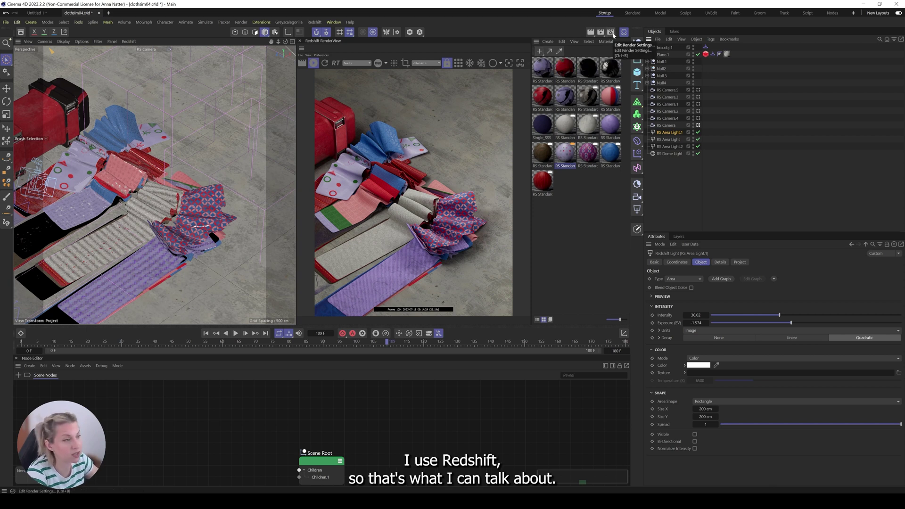
Step: Create a new Redshift Standard material and enlarge the node editor to show its node graph
left_click(540, 51)
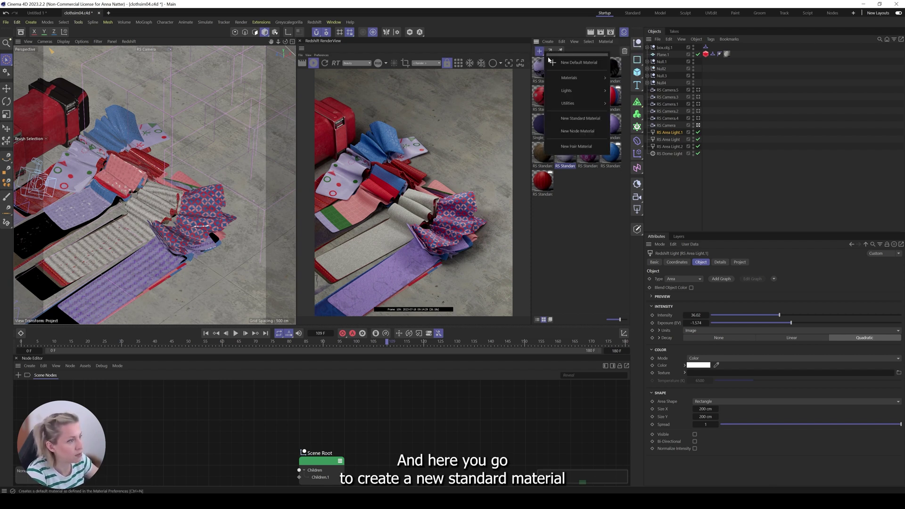
mouse_move(584, 77)
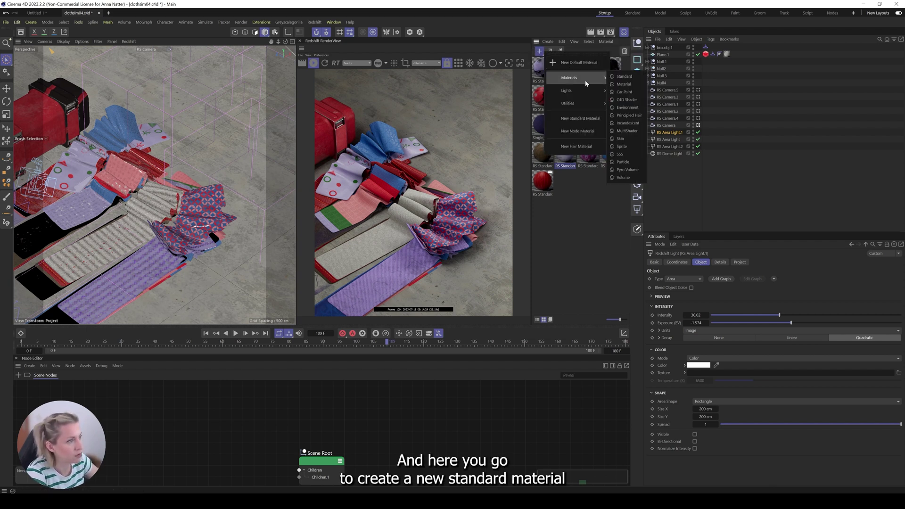
left_click(625, 76)
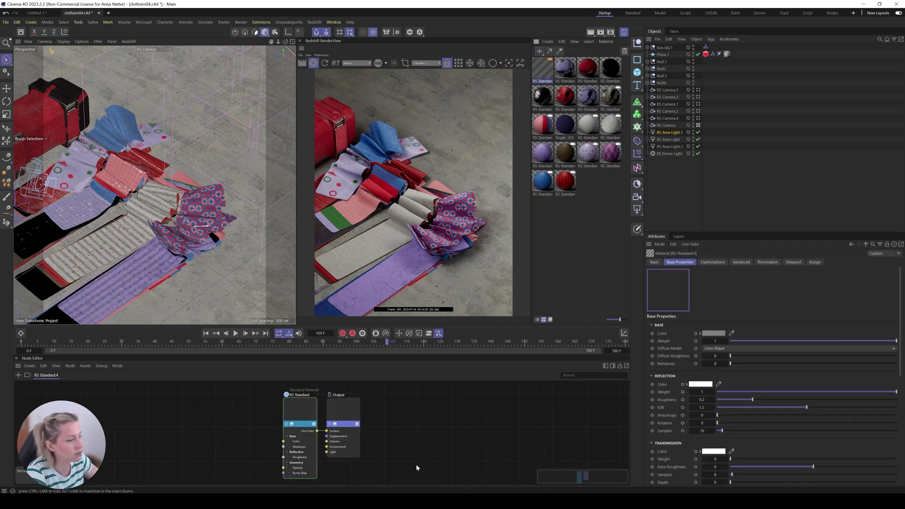
left_click(660, 264)
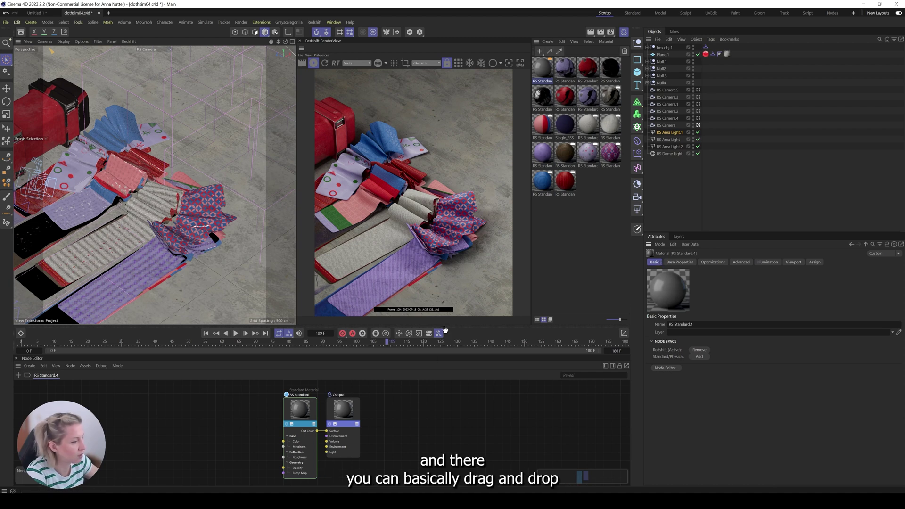
left_click_drag(443, 329, 451, 157)
scroll(326, 251, "up", 5)
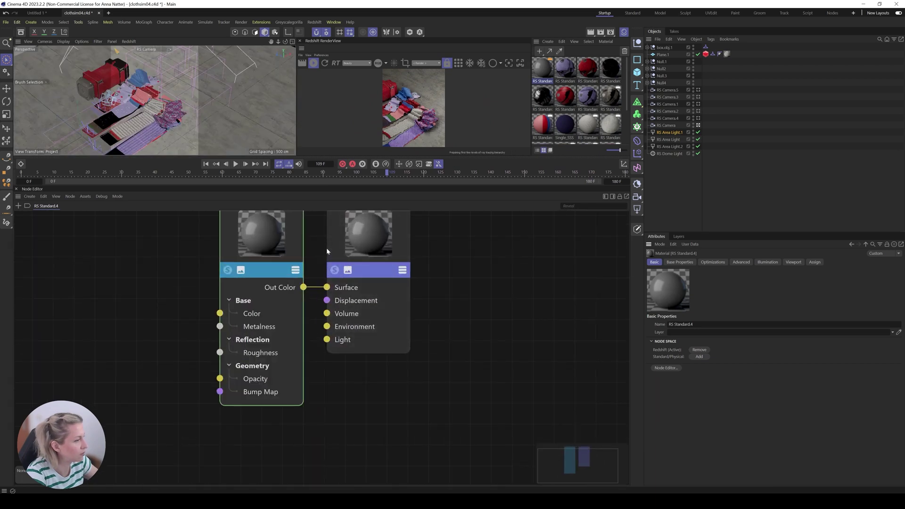
key("h")
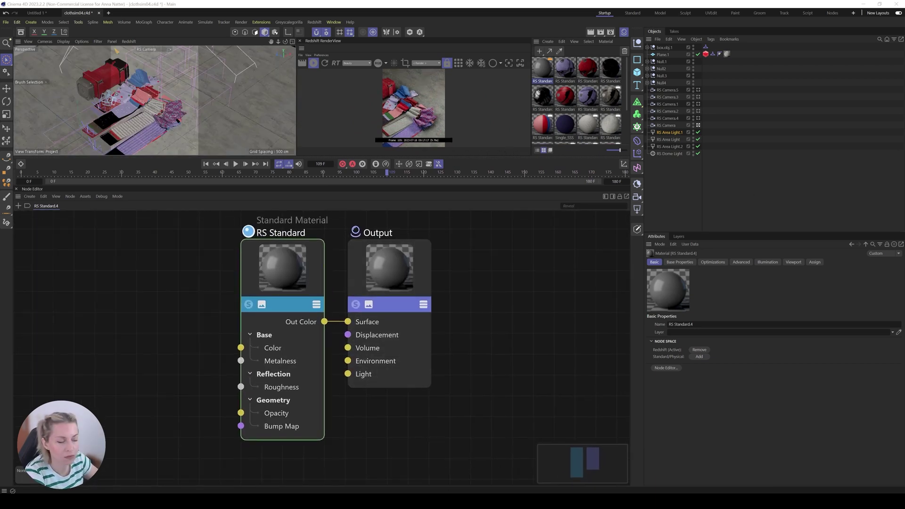
Step: Add the blue_microfiber BaseColor and Roughness textures to the graph and connect them to the material's Color and Roughness inputs
left_click_drag(442, 303, 153, 279)
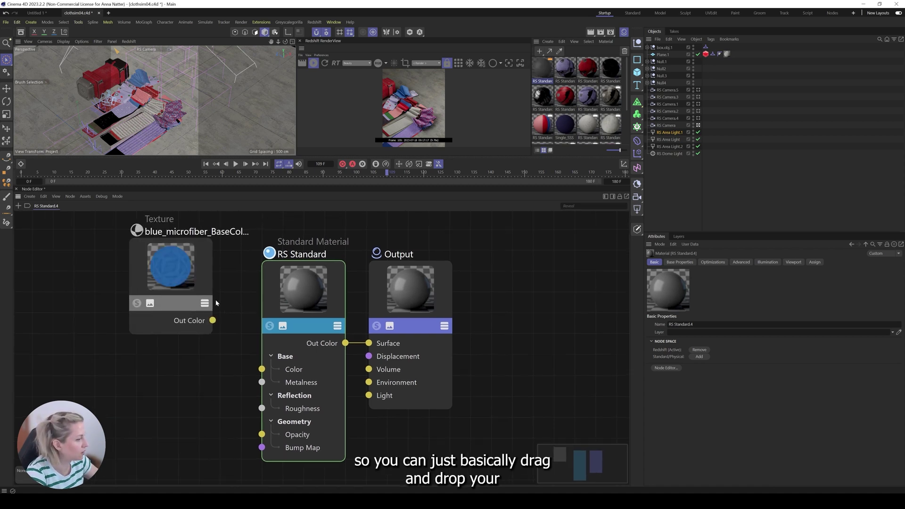
left_click_drag(219, 315, 268, 362)
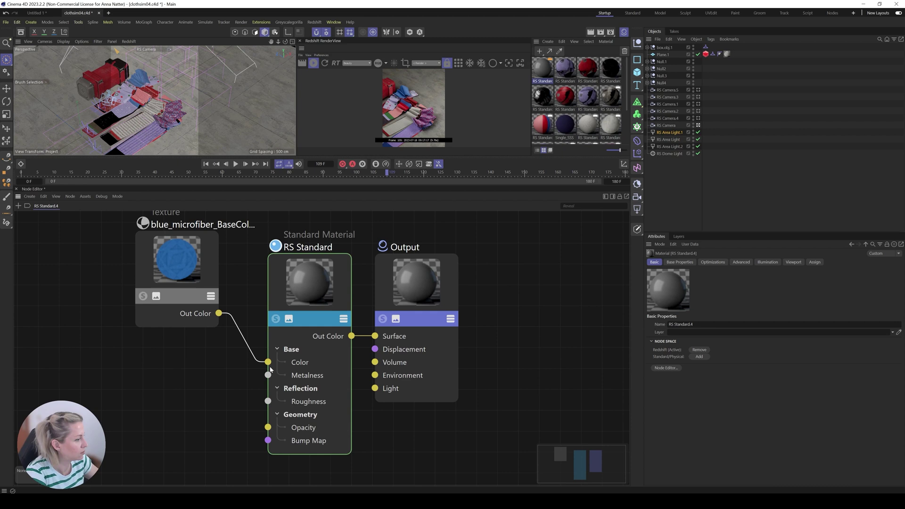
left_click_drag(184, 268, 207, 270)
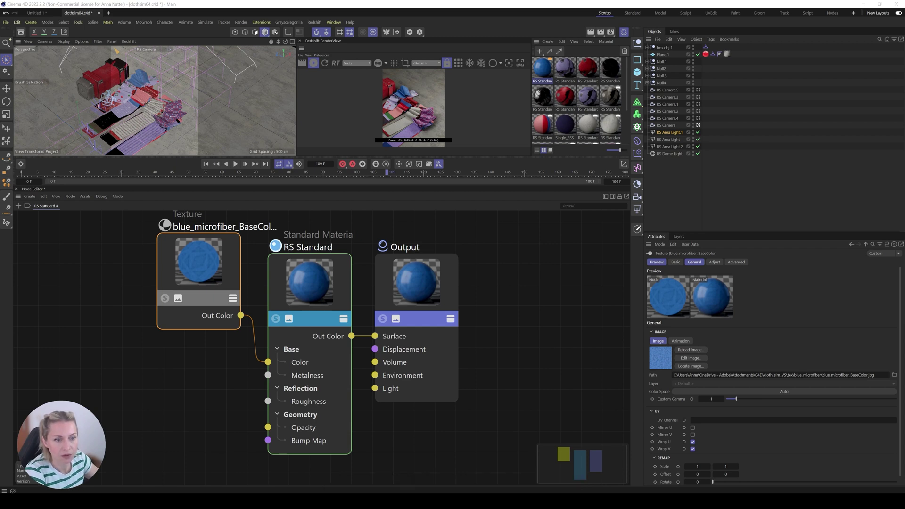
left_click_drag(146, 507, 269, 401)
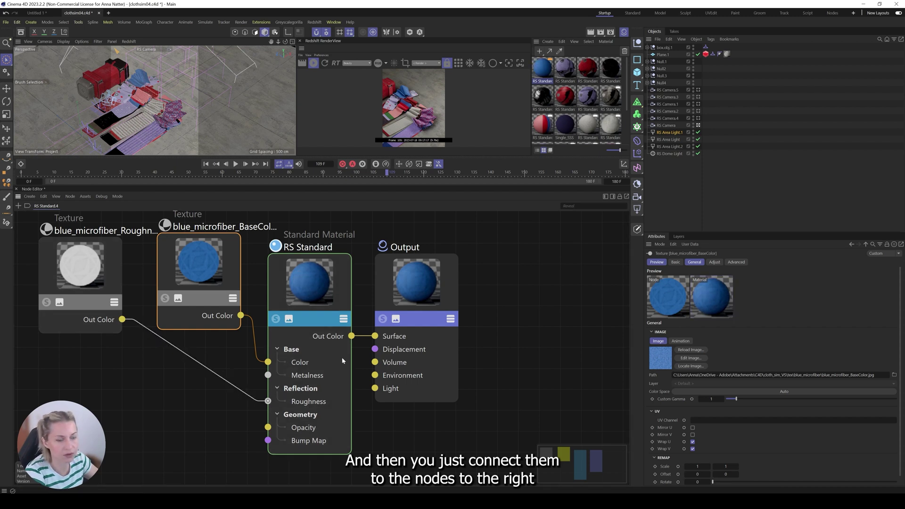
left_click_drag(80, 277, 107, 307)
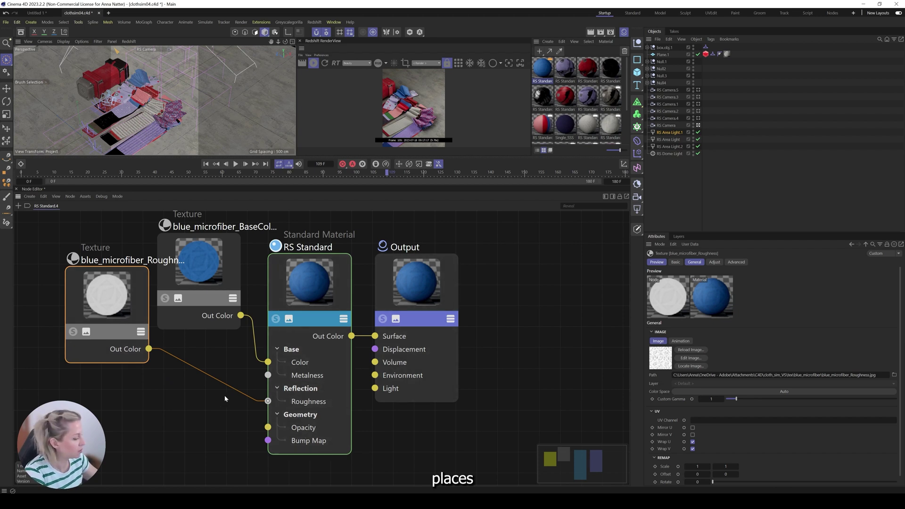
Step: Add a Bump Map node from the favorite nodes and place it below the Roughness texture
middle_click_drag(224, 395, 292, 325)
scroll(237, 382, "down", 3)
scroll(237, 386, "down", 2)
left_click(19, 206)
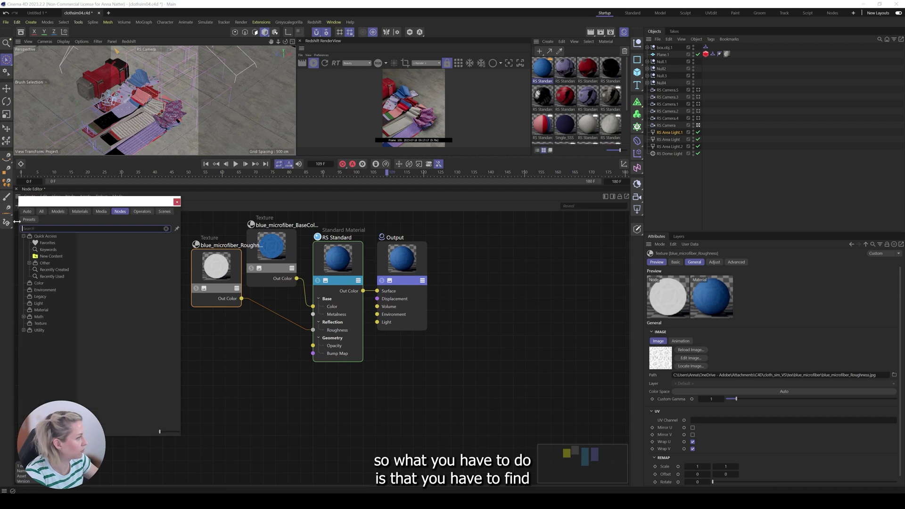
left_click(57, 243)
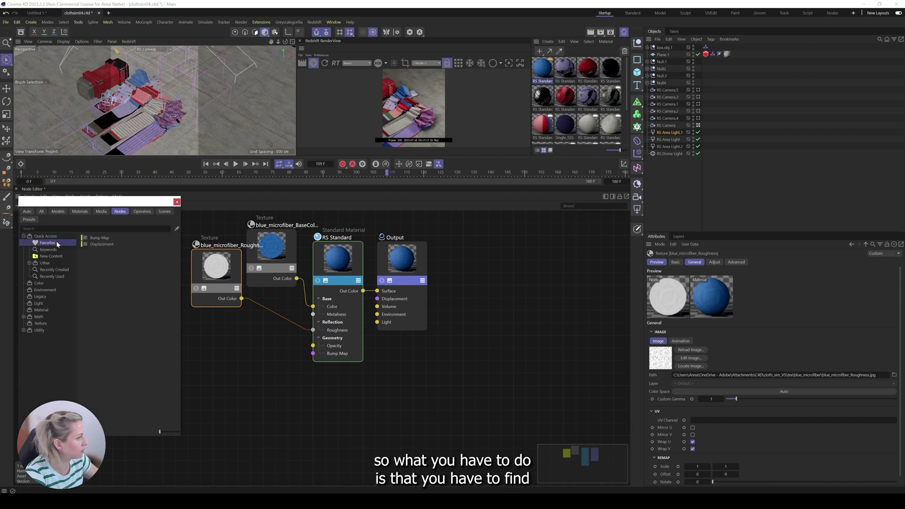
double_click(99, 238)
left_click_drag(305, 361, 222, 372)
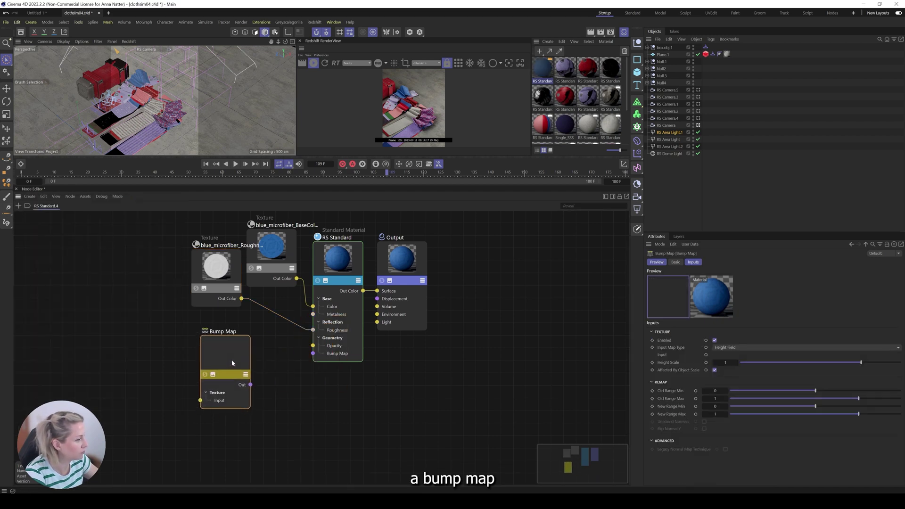
Step: Add a Displacement node from the favorite nodes and arrange it directly below the Bump Map node
left_click(18, 206)
left_click(49, 242)
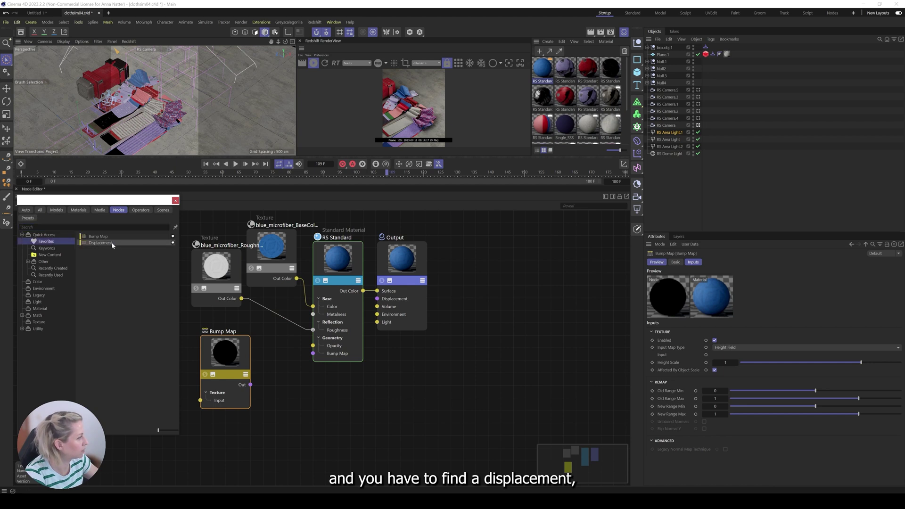
double_click(112, 244)
left_click_drag(322, 352, 273, 447)
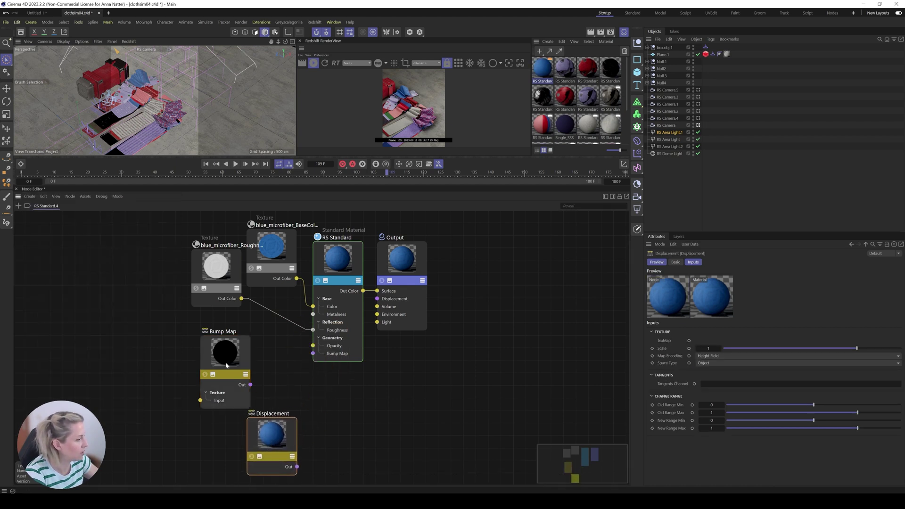
left_click_drag(226, 351, 245, 339)
left_click_drag(261, 430, 236, 425)
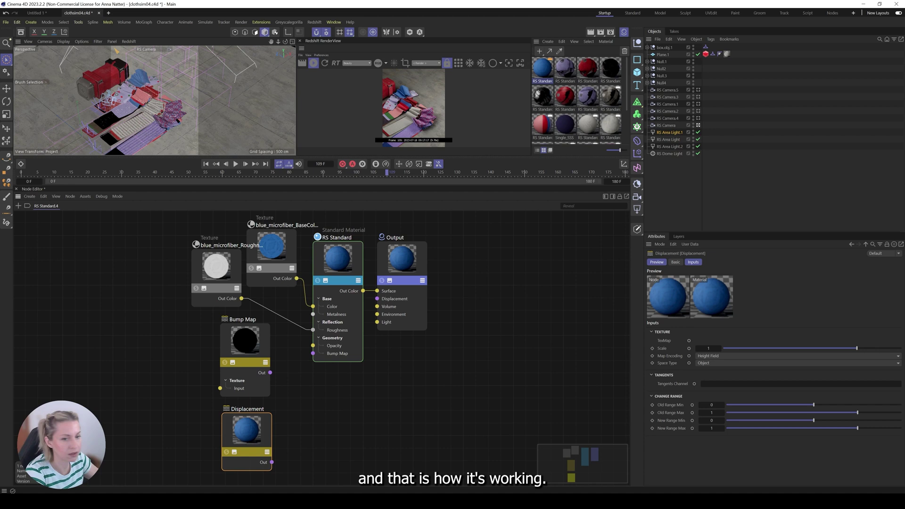
Step: Feed the blue_microfiber_Height texture into the Displacement node's TexMap and connect that node to the Output's Displacement
left_click_drag(762, 251, 224, 429)
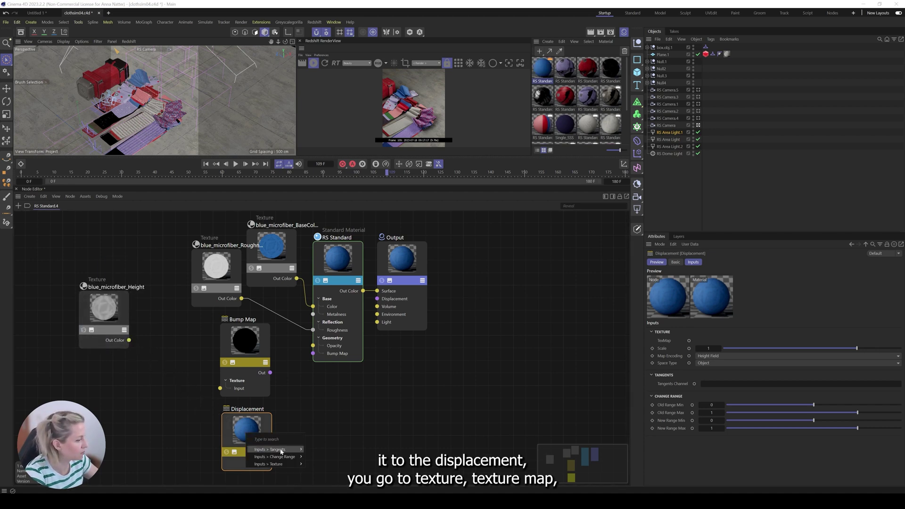
mouse_move(274, 464)
left_click(319, 479)
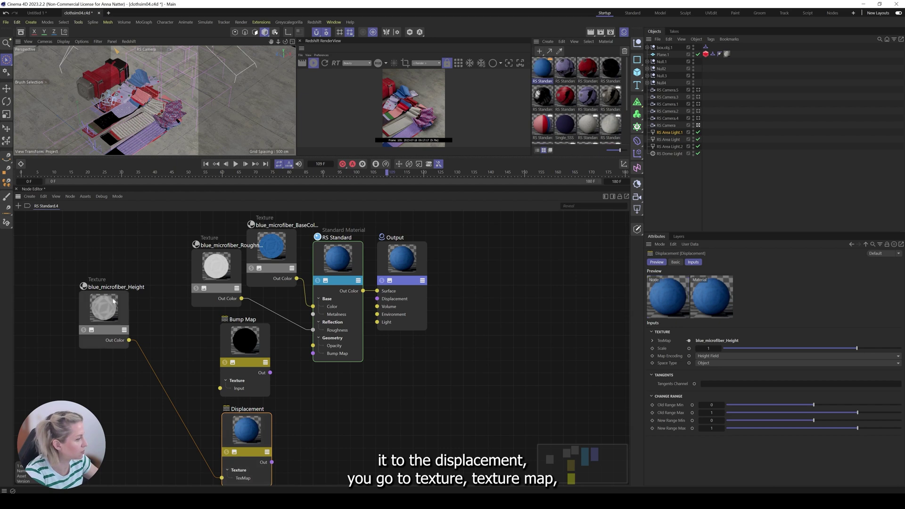
left_click_drag(103, 309, 137, 441)
left_click_drag(266, 451, 378, 299)
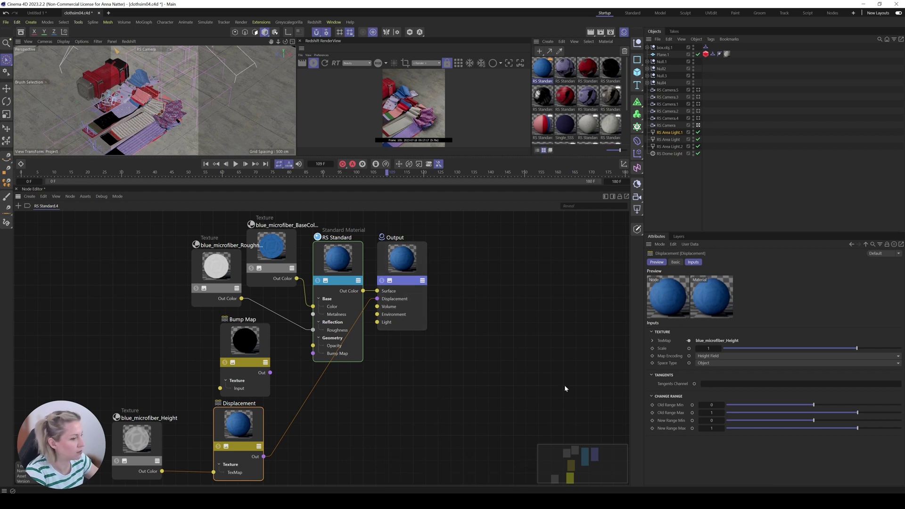
left_click_drag(238, 427, 236, 431)
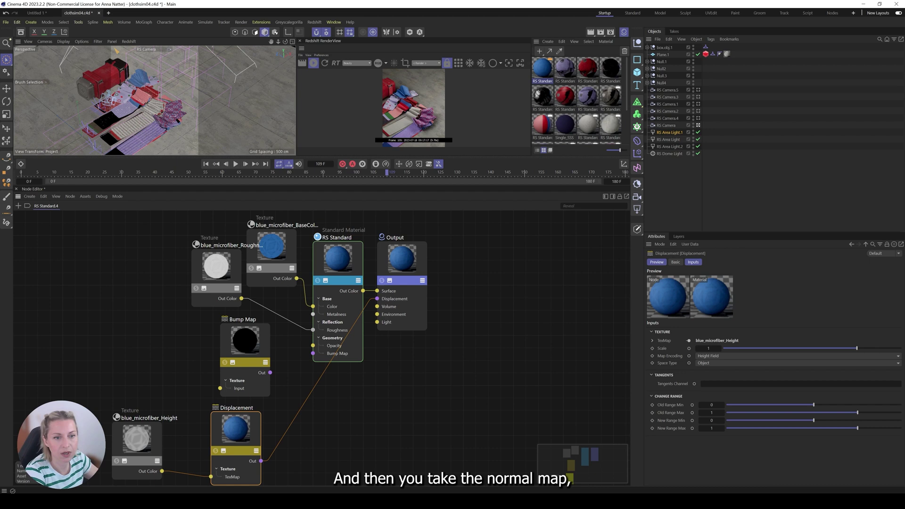
Step: Feed the blue_microfiber_Normal texture through the Bump Map node into the material's Bump Map input, using Tangent-Space Normal as the Input Map Type
left_click_drag(202, 312, 220, 388)
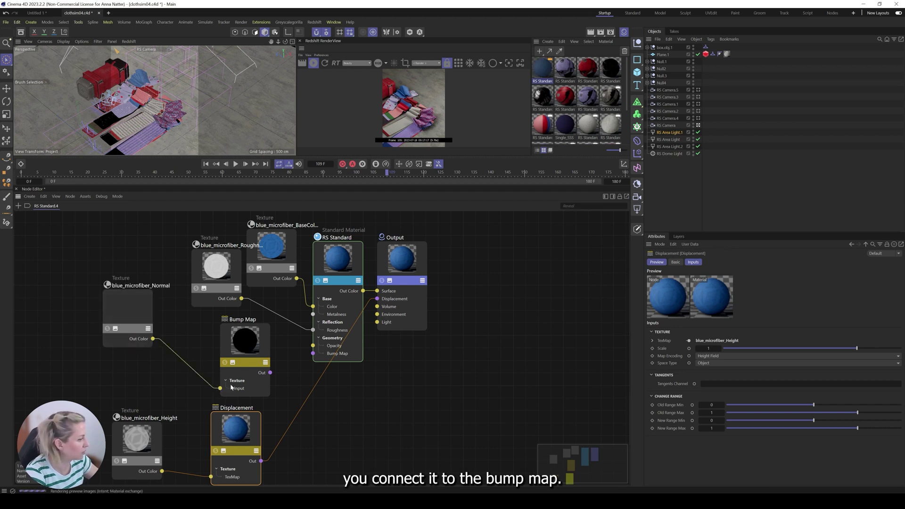
left_click_drag(270, 373, 314, 354)
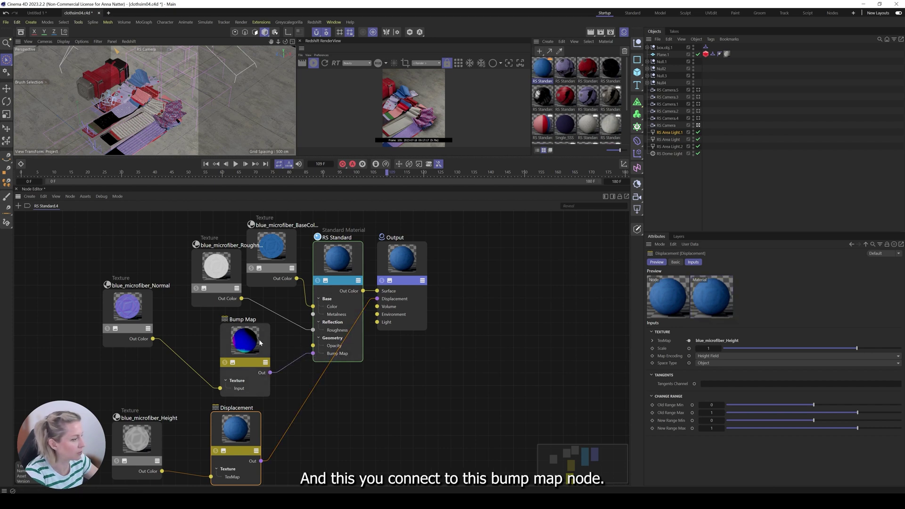
left_click(250, 345)
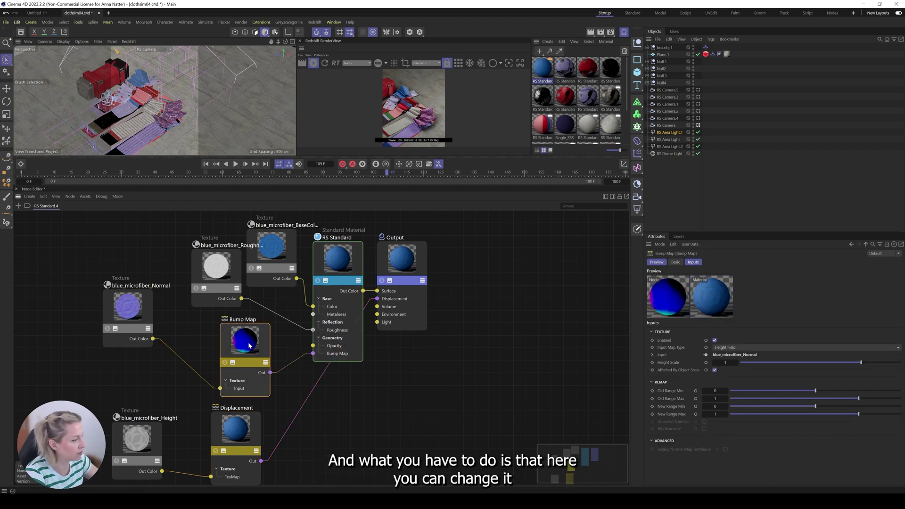
left_click(733, 348)
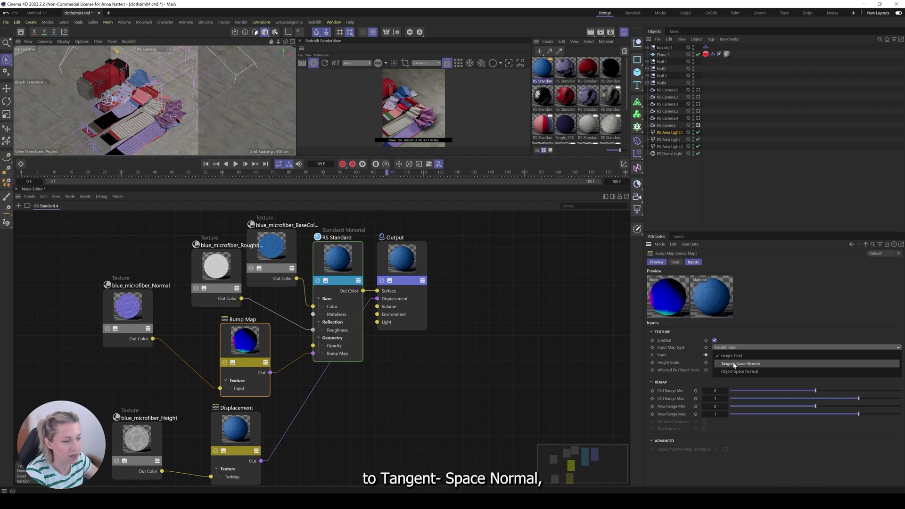
left_click(735, 364)
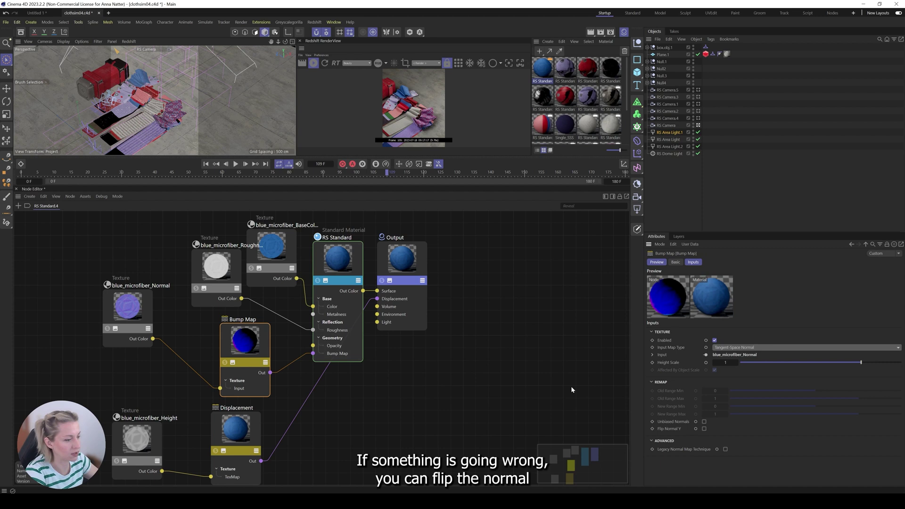
left_click(704, 428)
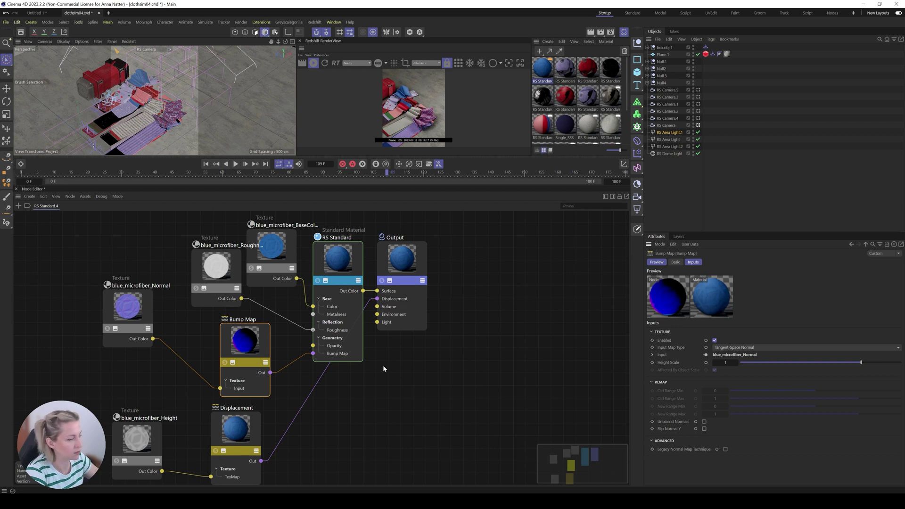
Step: Move the blue_microfiber_Height texture closer to the Displacement node and select the Displacement node
mouse_move(245, 351)
left_mouse_down()
mouse_move(236, 352)
mouse_move(244, 351)
left_mouse_up()
left_click(236, 429)
left_click_drag(150, 448, 163, 433)
left_click(238, 433)
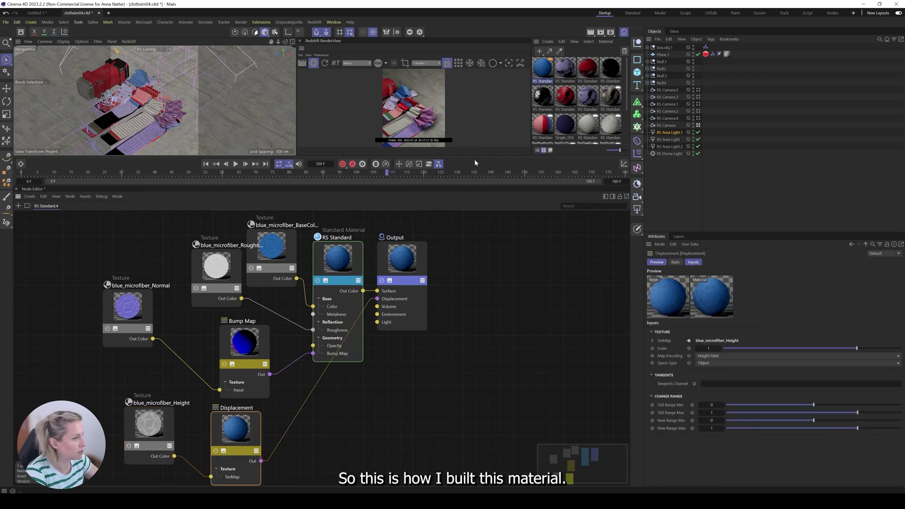
Step: Enlarge the viewport and render view, and open the blue fabric material applied to the plane under Thicken.4 in Null4
left_click_drag(469, 159, 491, 361)
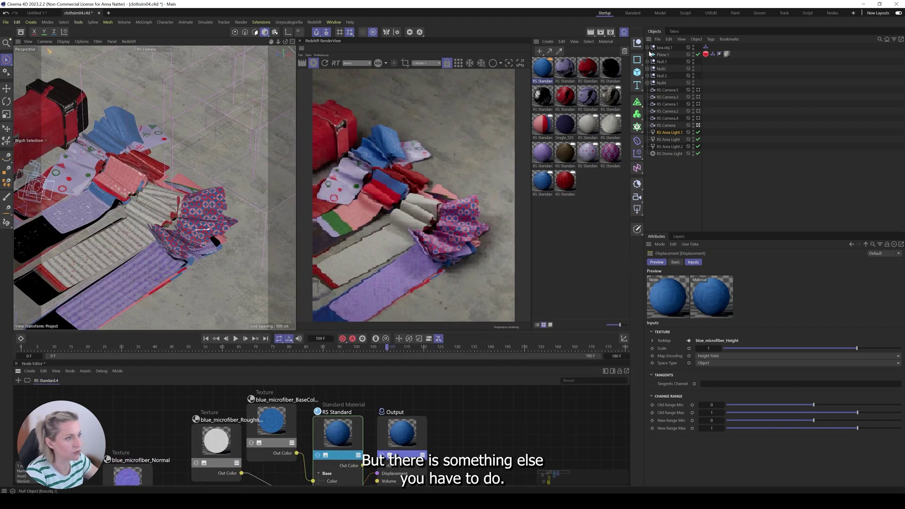
left_click(648, 83)
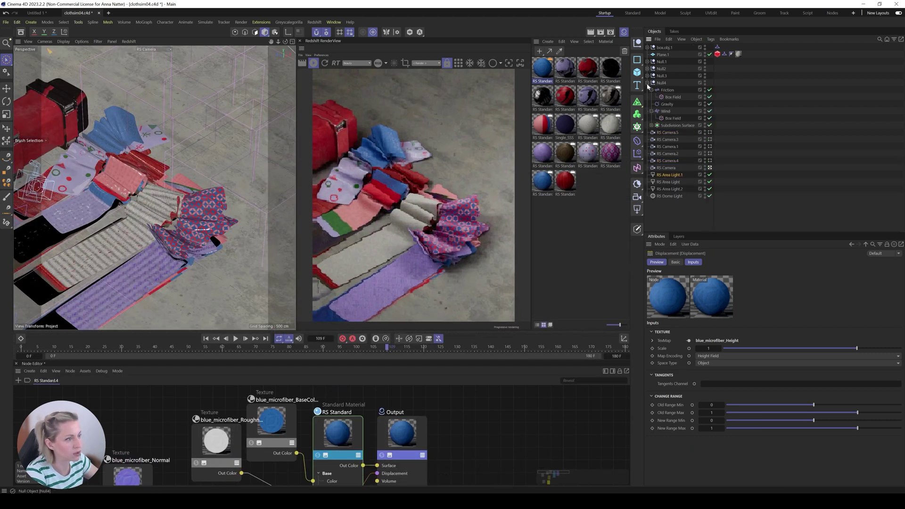
left_click(652, 125)
double_click(720, 176)
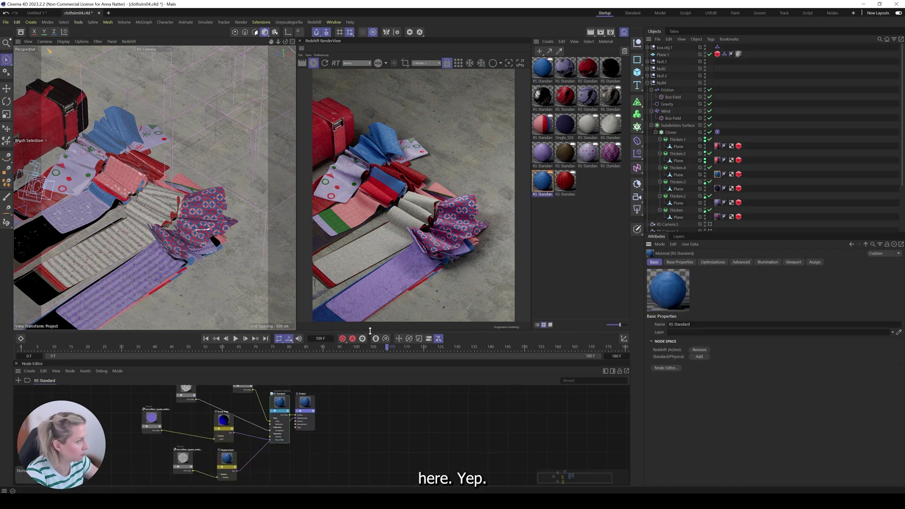
key("e")
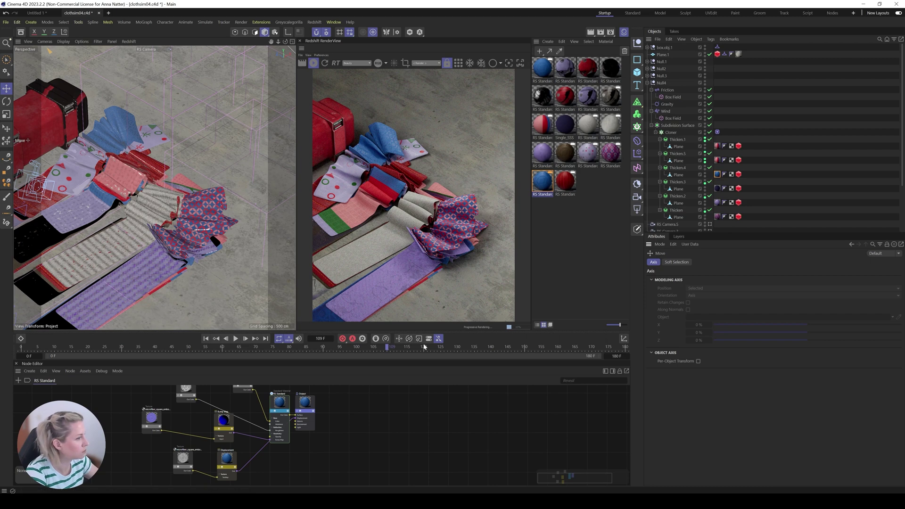
Step: Examine the embossed blue fabric up close in the live render through RS Camera.4
scroll(380, 137, "up", 5)
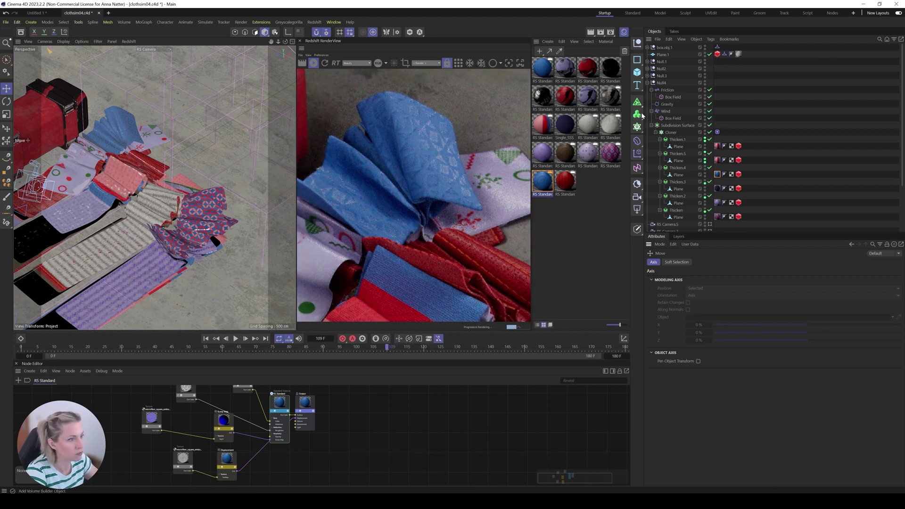
left_click(647, 83)
left_click(698, 117)
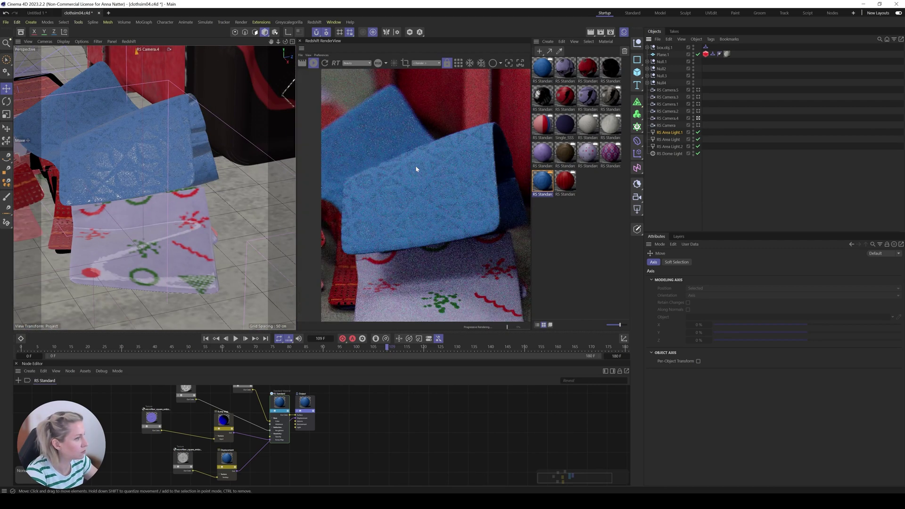
scroll(429, 182, "down", 1)
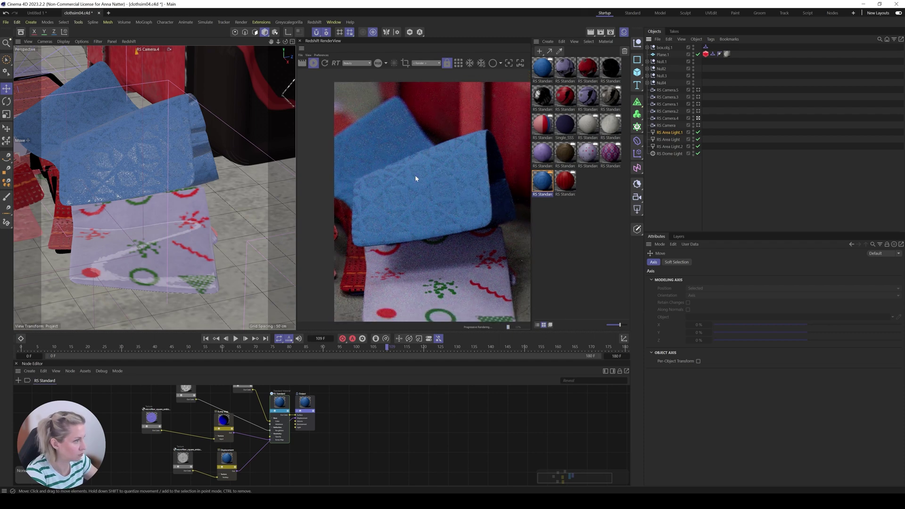
scroll(418, 181, "up", 1)
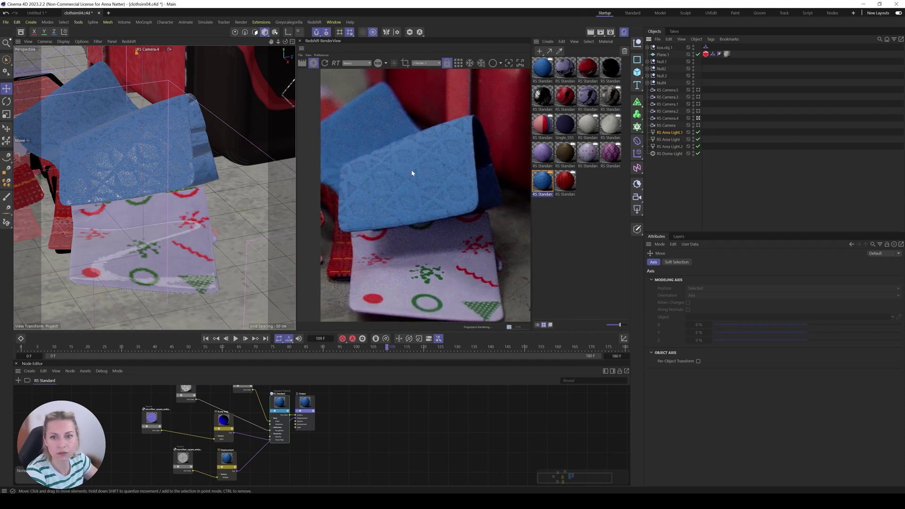
scroll(412, 171, "up", 1)
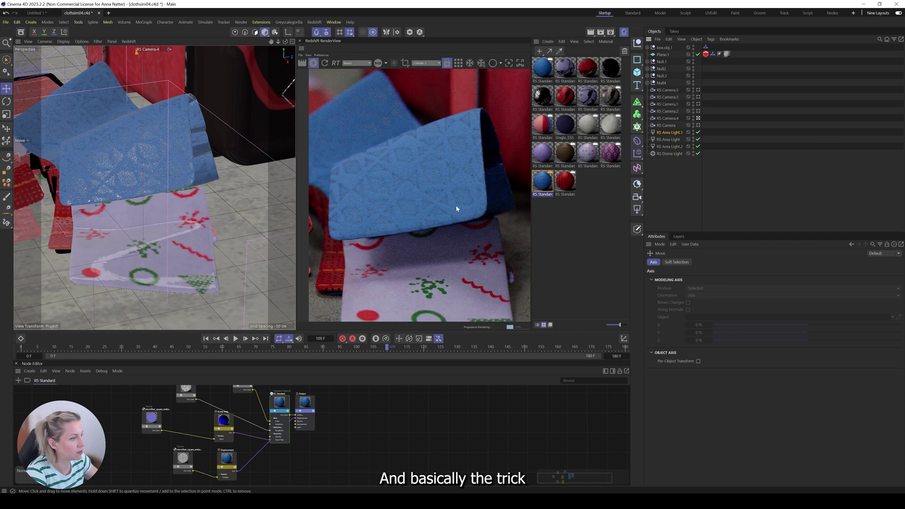
Step: Open the Redshift Object tag of the plane under Thicken.4 in Null4
left_click(647, 83)
left_click(678, 176)
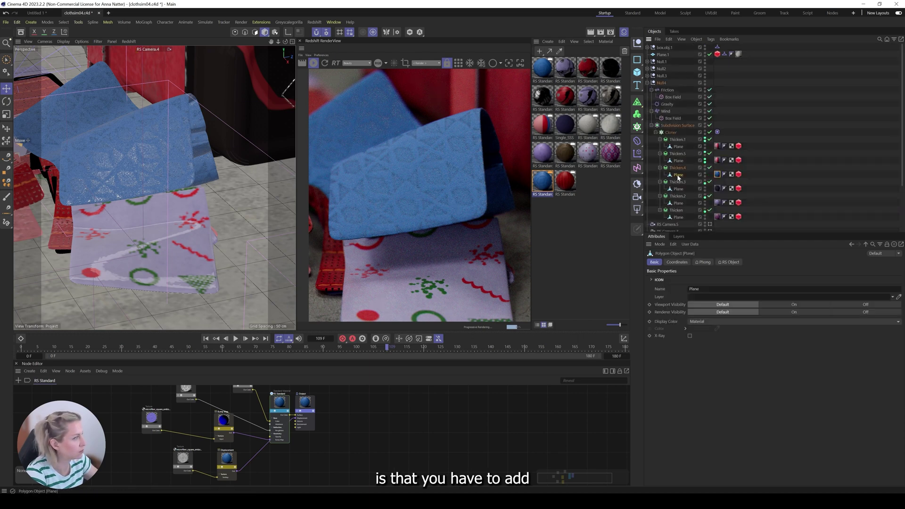
left_click(739, 174)
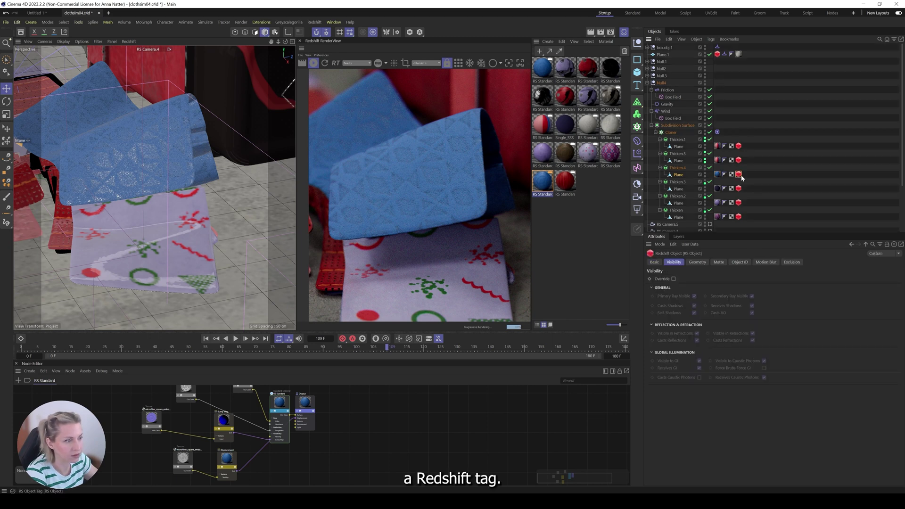
right_click(679, 175)
mouse_move(724, 260)
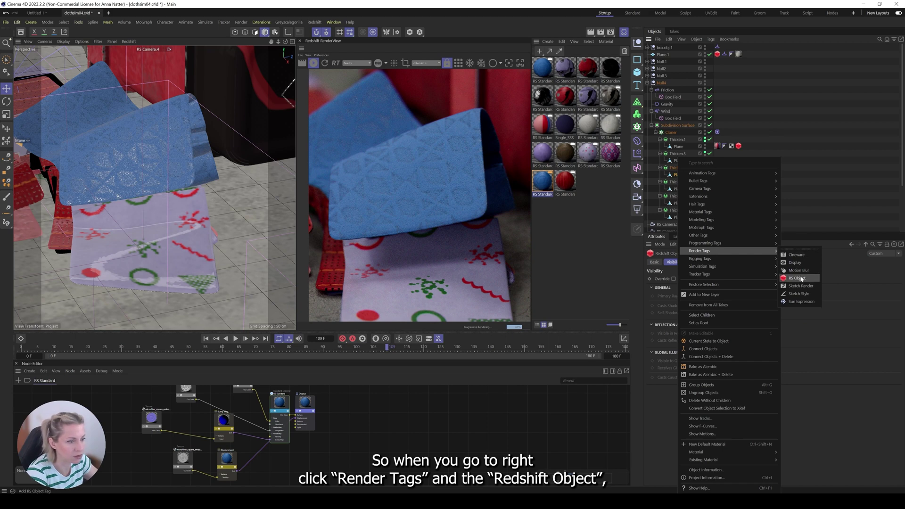
left_click(800, 279)
key("Escape")
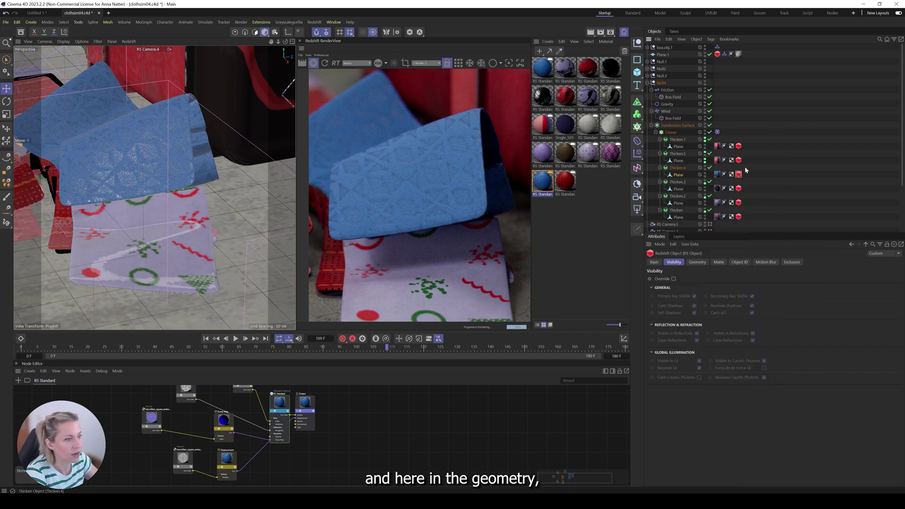
Step: Enable tessellation in the geometry settings of the plane's Redshift Object tag
left_click(698, 262)
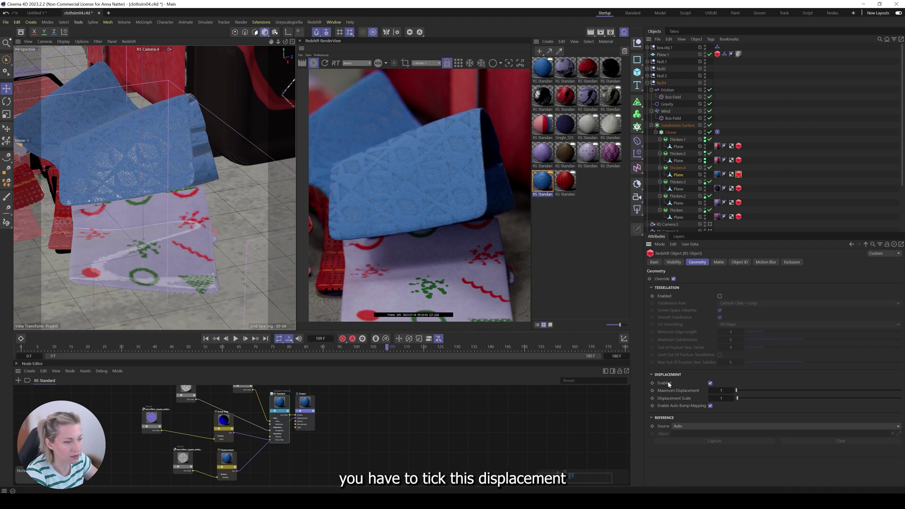
left_click(720, 297)
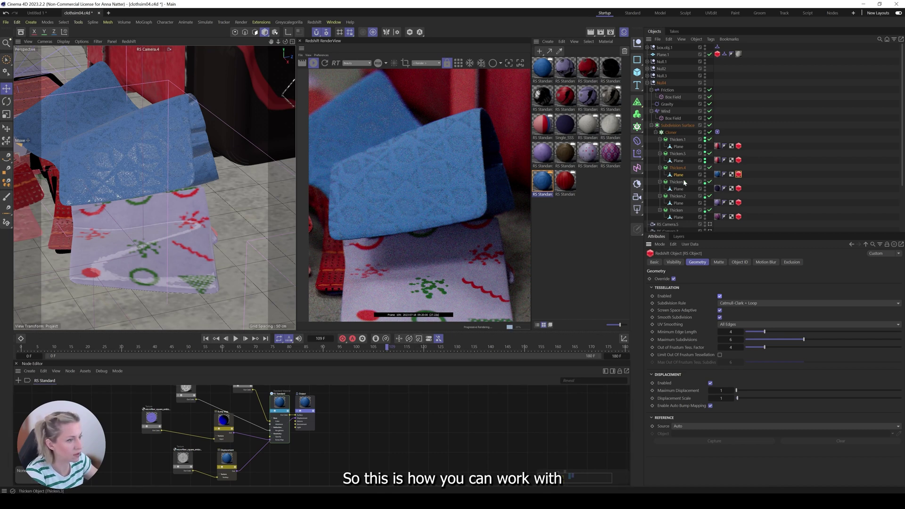
Step: Review the rendered fabrics through RS Camera.2, RS Camera.1 and RS Camera.3, including a close look at the perforated red leather
scroll(681, 183, "down", 3)
left_click(710, 185)
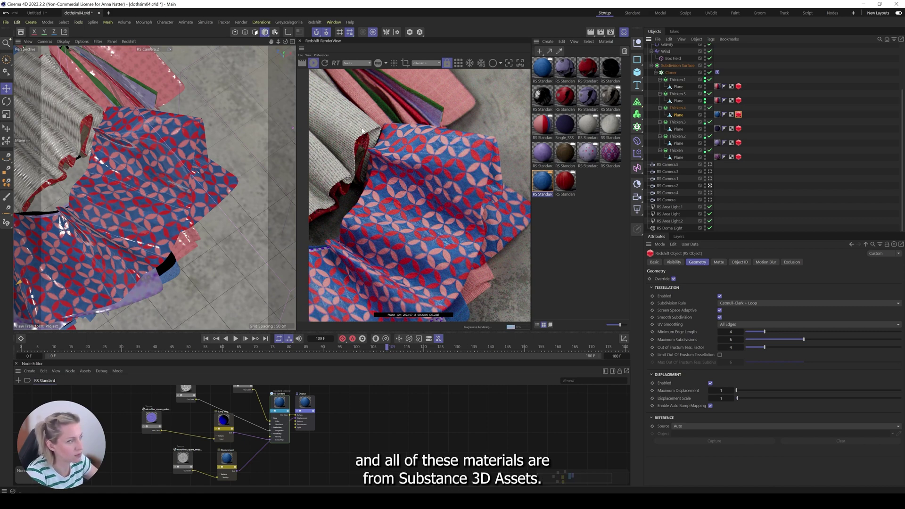
left_click(710, 179)
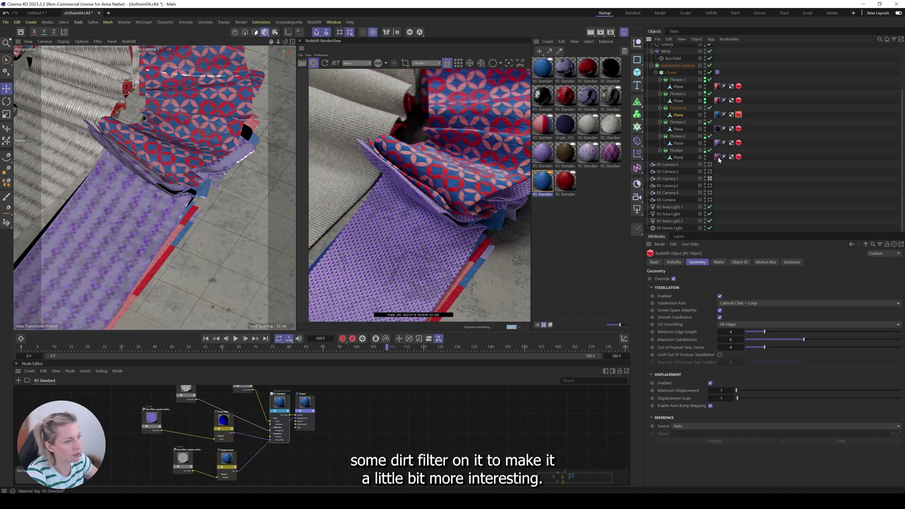
left_click(710, 172)
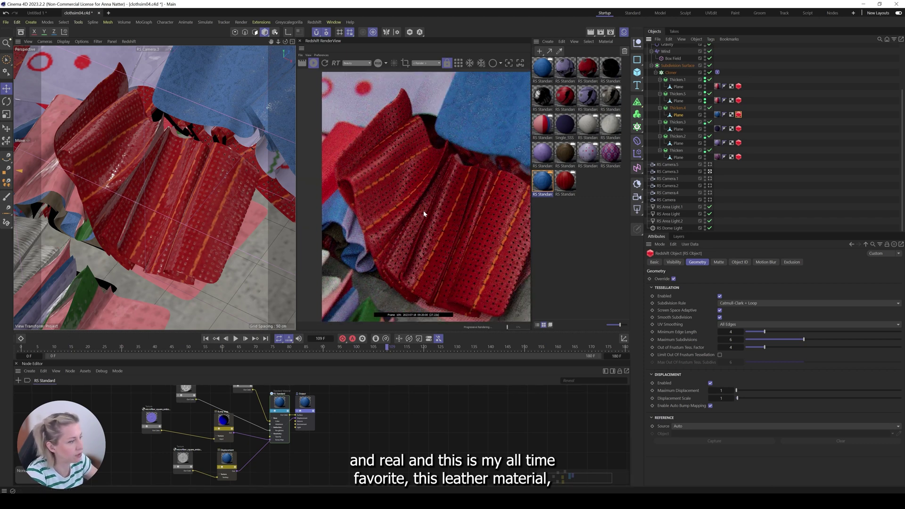
scroll(431, 212, "up", 3)
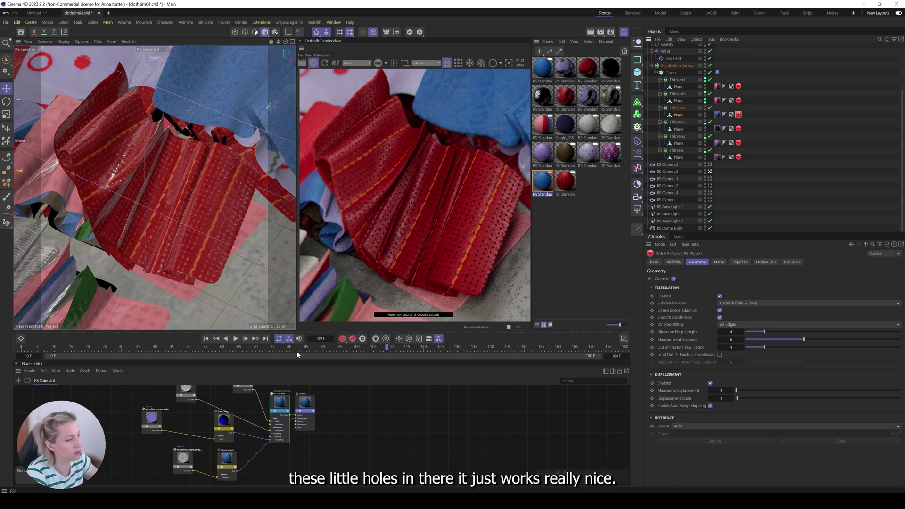
Step: Play the cloth simulation from the first frame to frame 122 with the live render stopped, and restart the render there
left_click(312, 64)
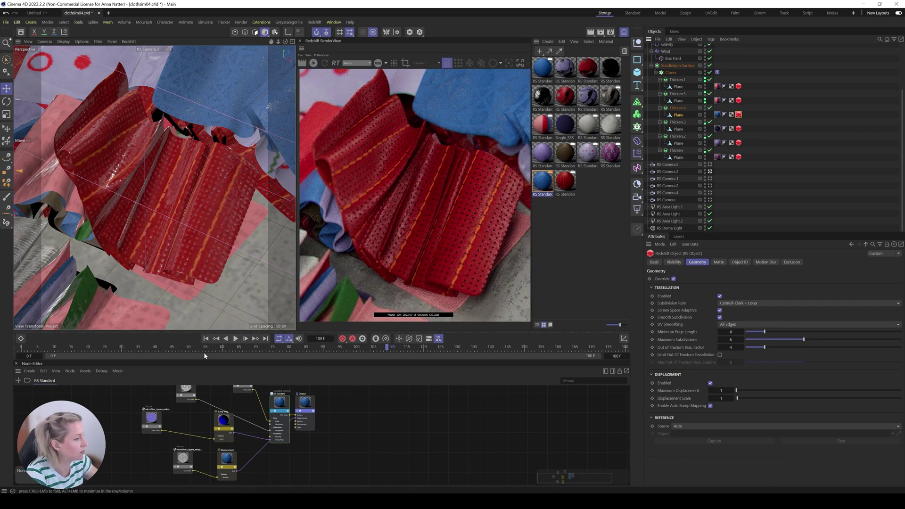
left_click(206, 339)
left_click(236, 338)
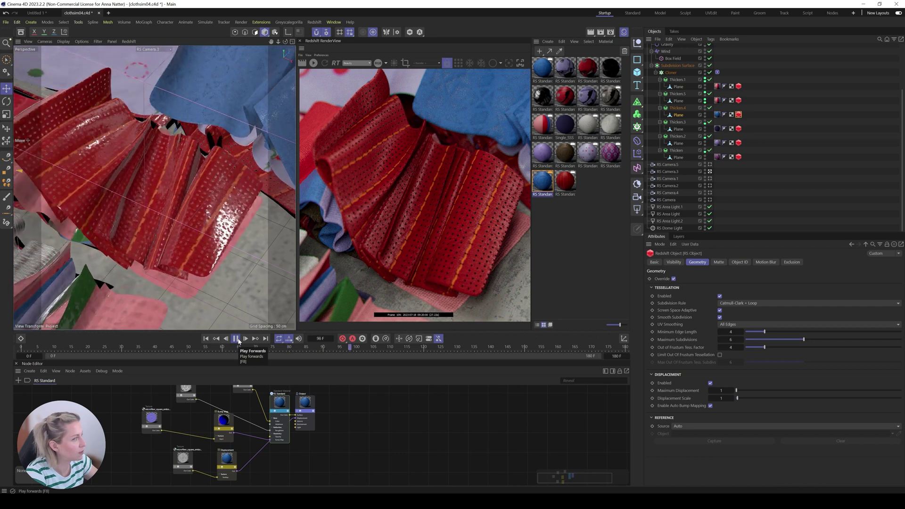
left_click(236, 339)
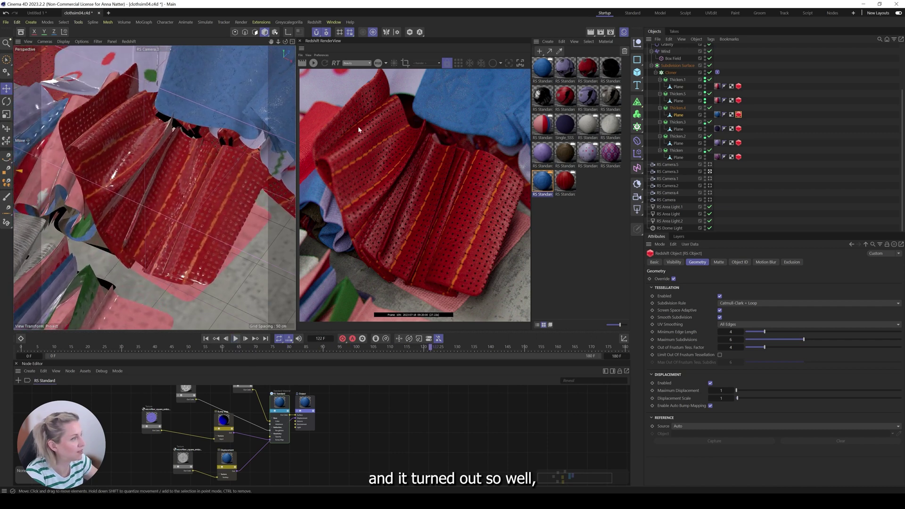
left_click(313, 63)
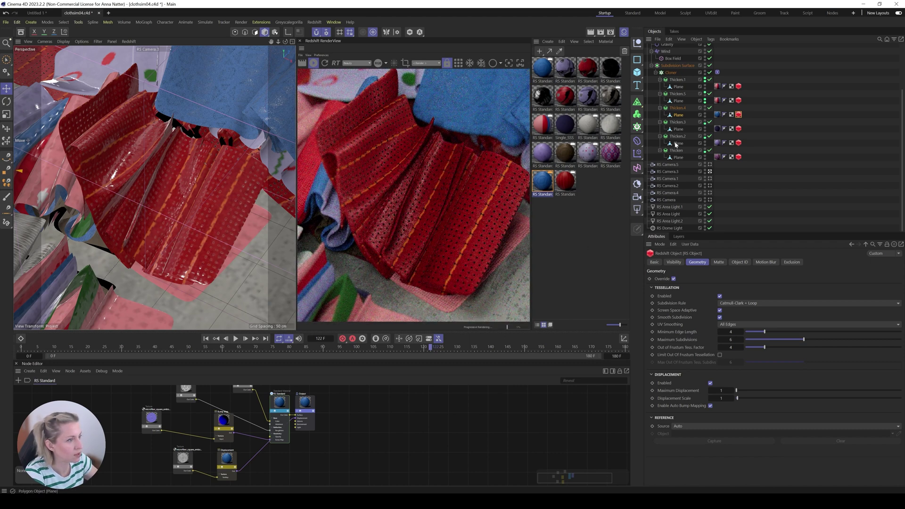
Step: Open the red pecari_leather material from the plane under Thicken.3 in Null.3 and examine its node graph in an enlarged node editor
scroll(676, 144, "up", 5)
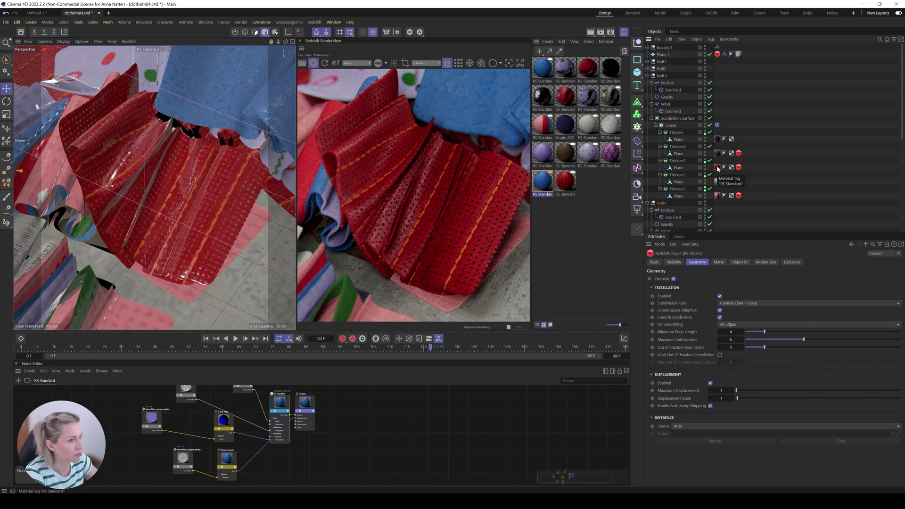
left_click(718, 168)
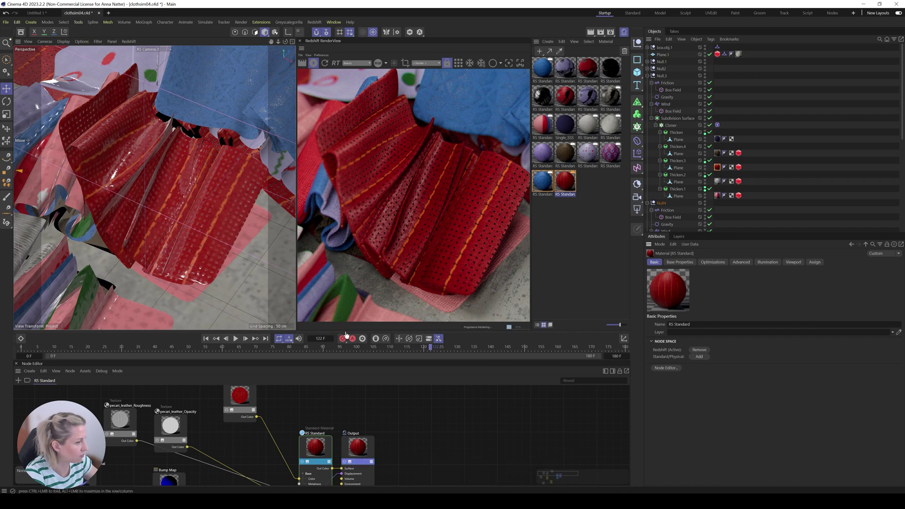
left_click_drag(345, 333, 372, 139)
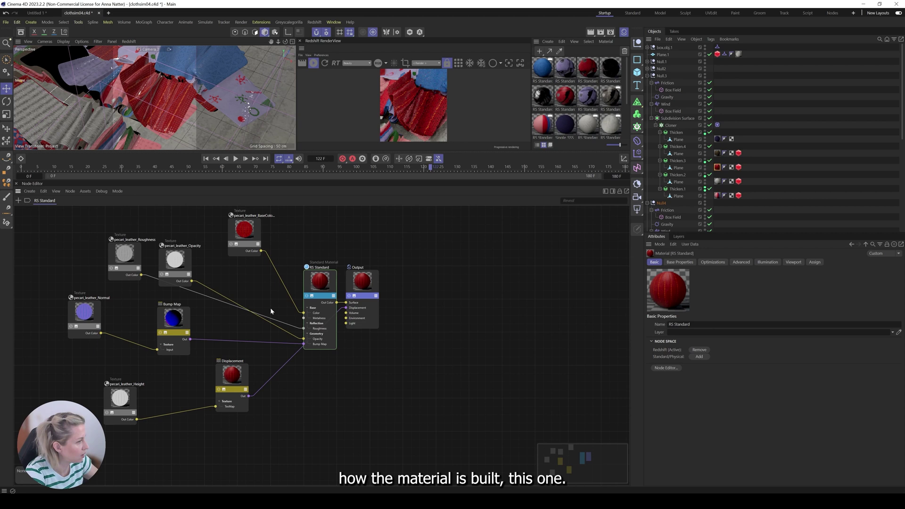
left_click_drag(229, 302, 254, 258)
left_click_drag(191, 302, 221, 288)
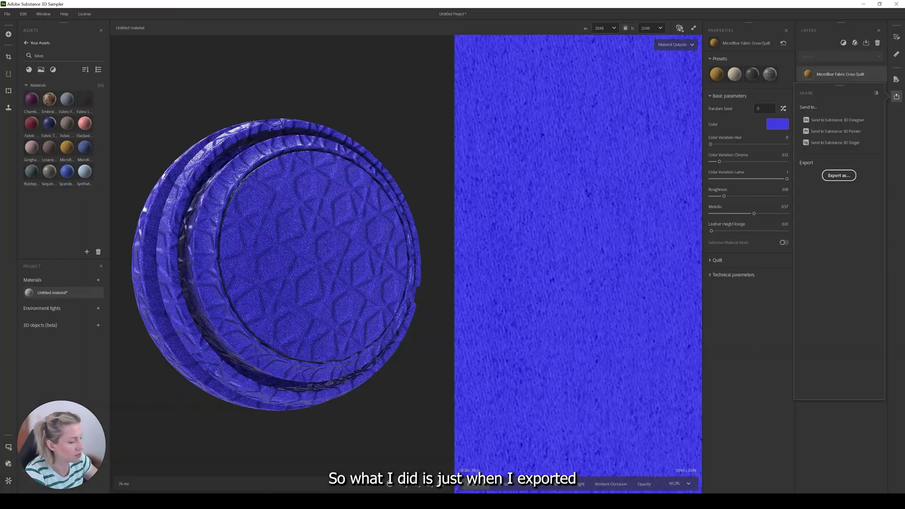
Step: Examine the channels enabled in the material export settings, including Opacity, and leave the dialog without exporting
left_click(834, 176)
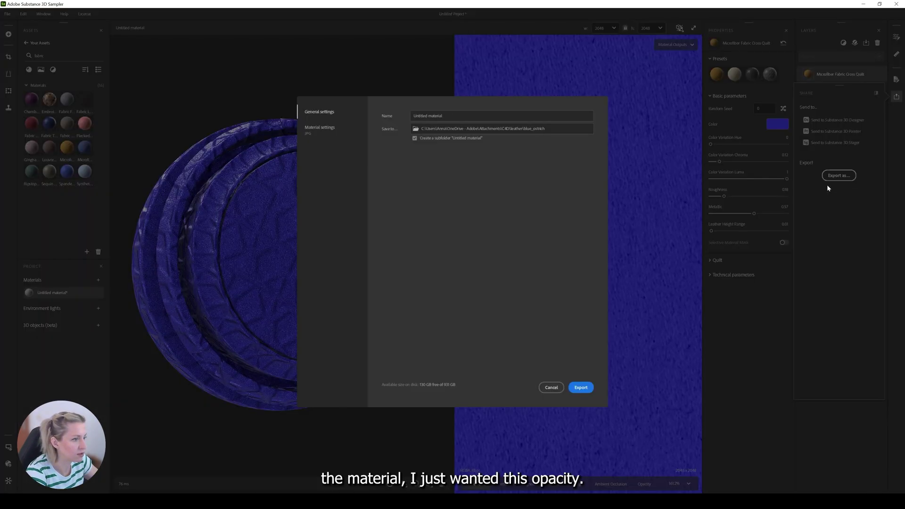
left_click(319, 128)
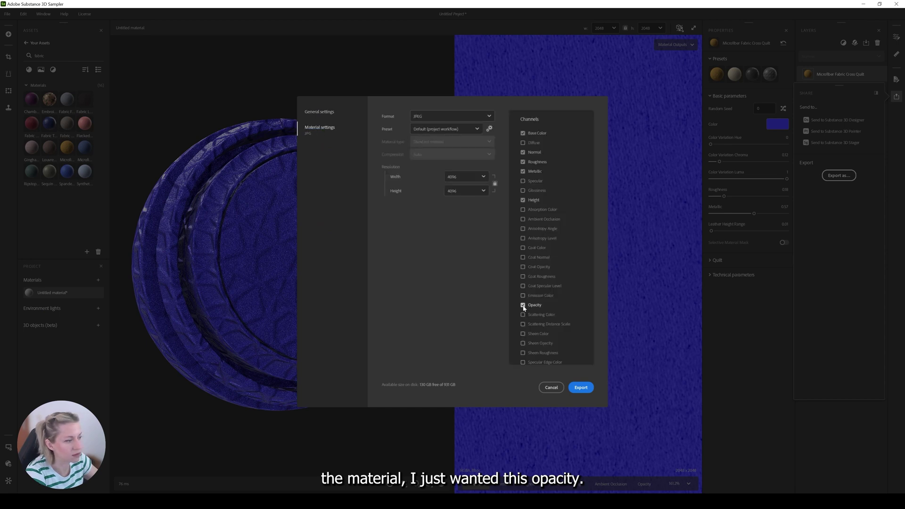
left_click(552, 387)
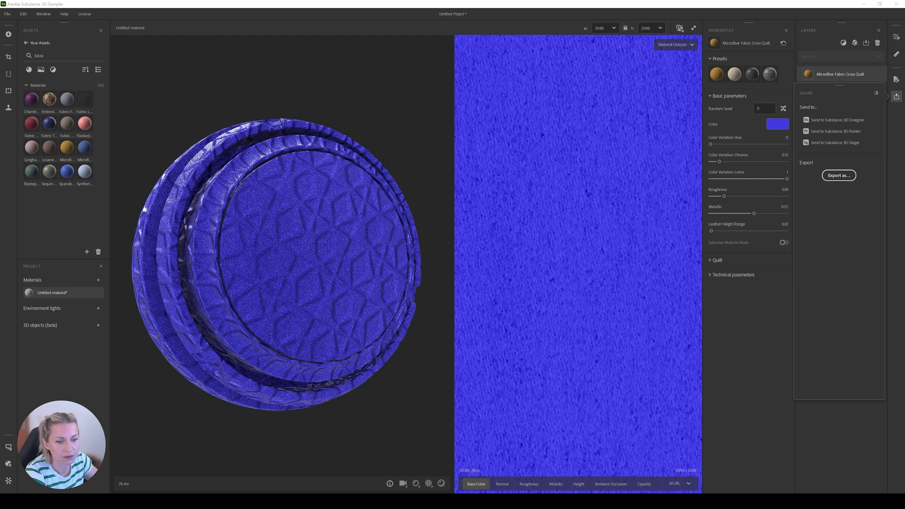
Step: Discard the untitled project's changes and open the stripes project in its place
key("alt+F4")
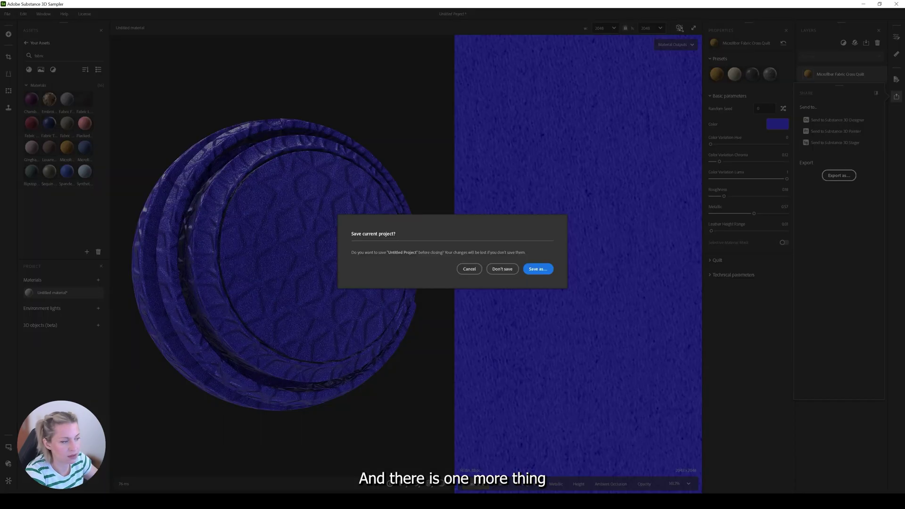
left_click(503, 270)
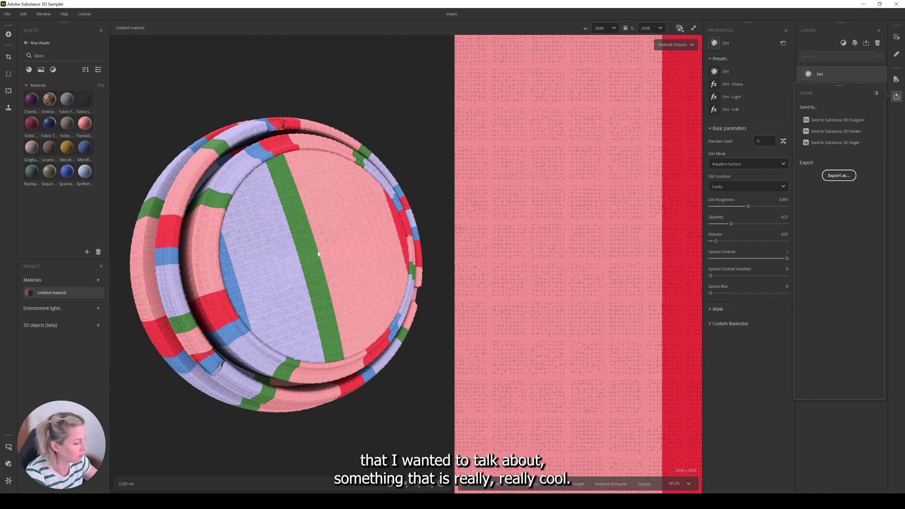
left_click_drag(318, 254, 315, 259)
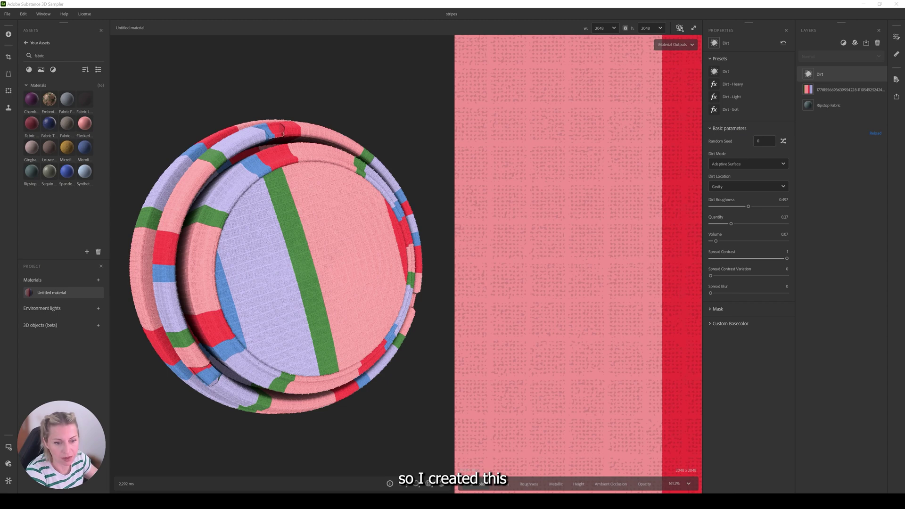
Step: View the stripes-01.png source image, and examine the Ripstop Fabric layer and the stripe image layer's Base Color output usage
left_click_drag(479, 87, 286, 72)
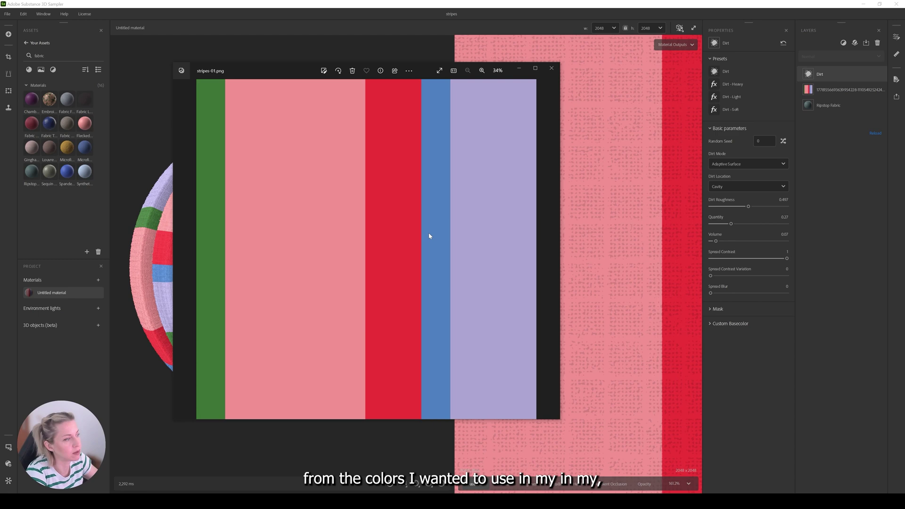
left_click(552, 69)
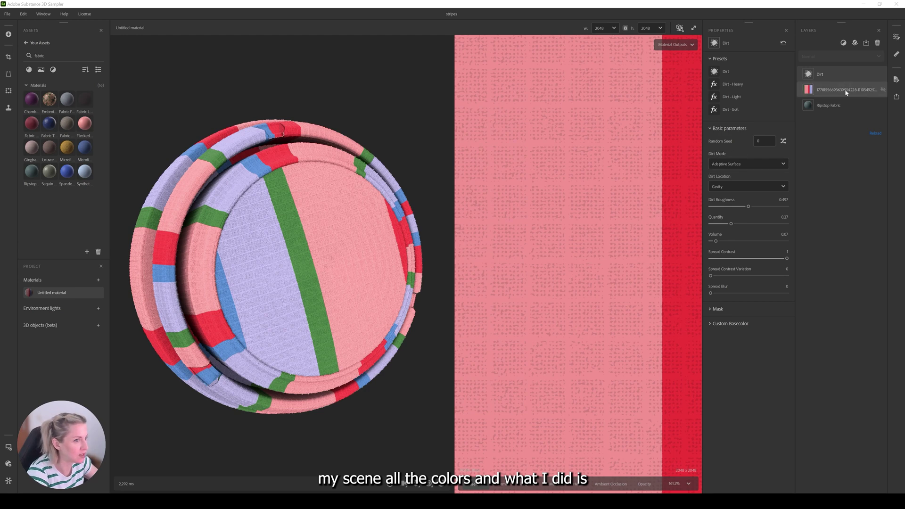
left_click(833, 106)
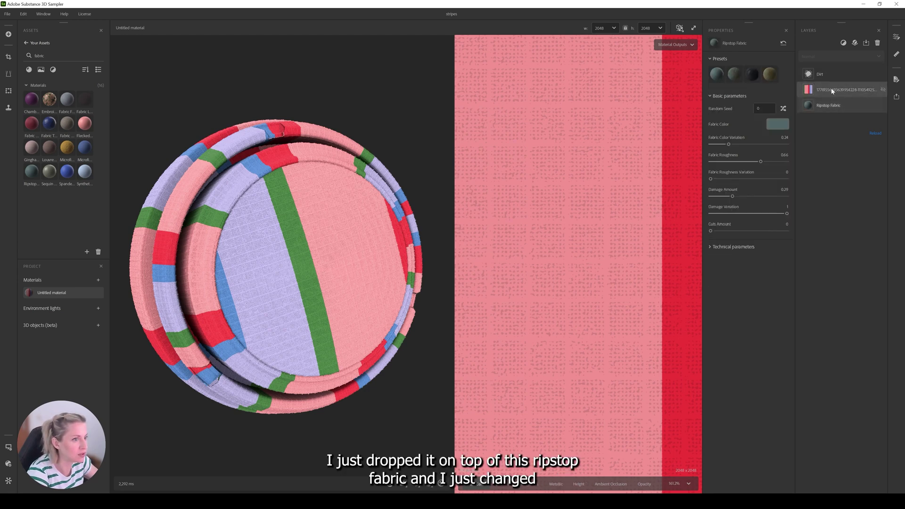
left_click(831, 91)
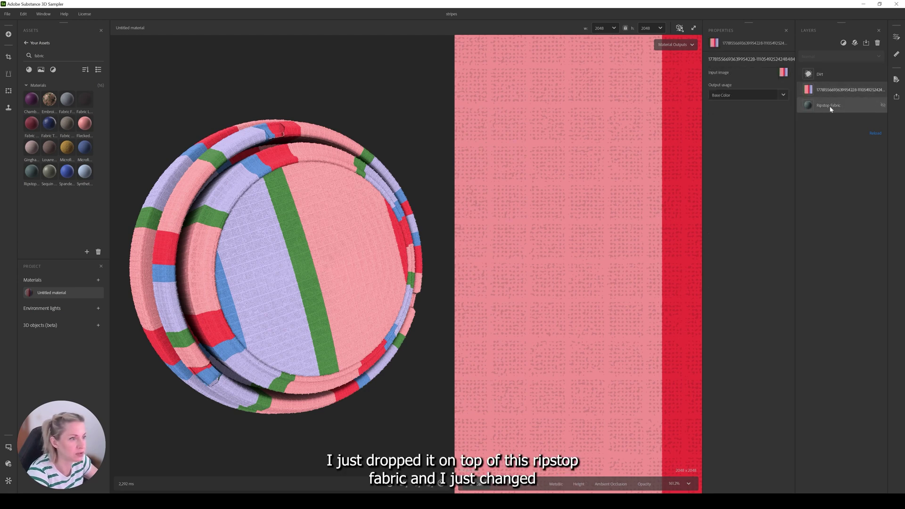
left_click(729, 95)
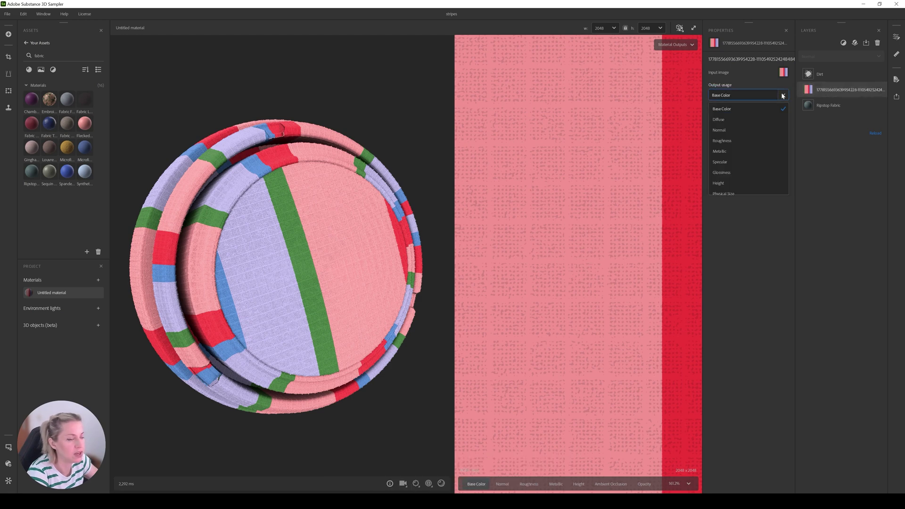
left_click(726, 109)
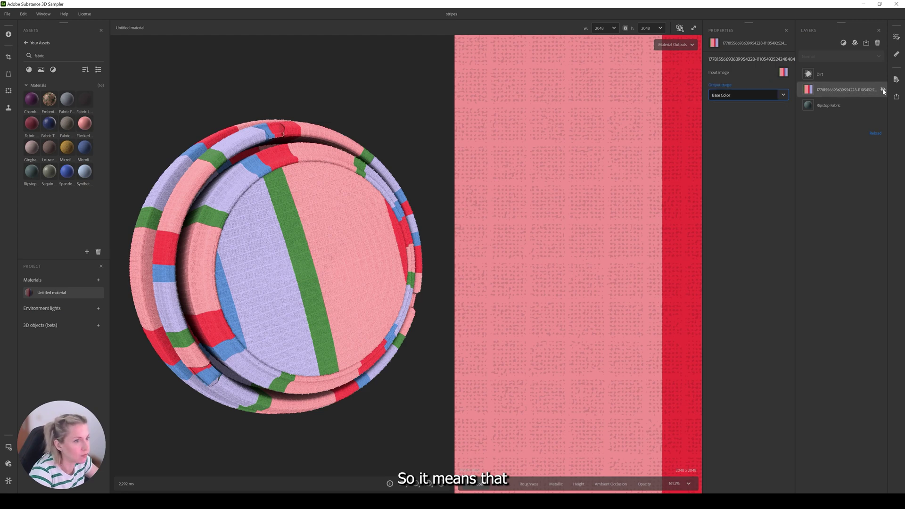
Step: Compare the fabric with the stripe image layer hidden and shown, and inspect the striped weave up close
left_click(883, 89)
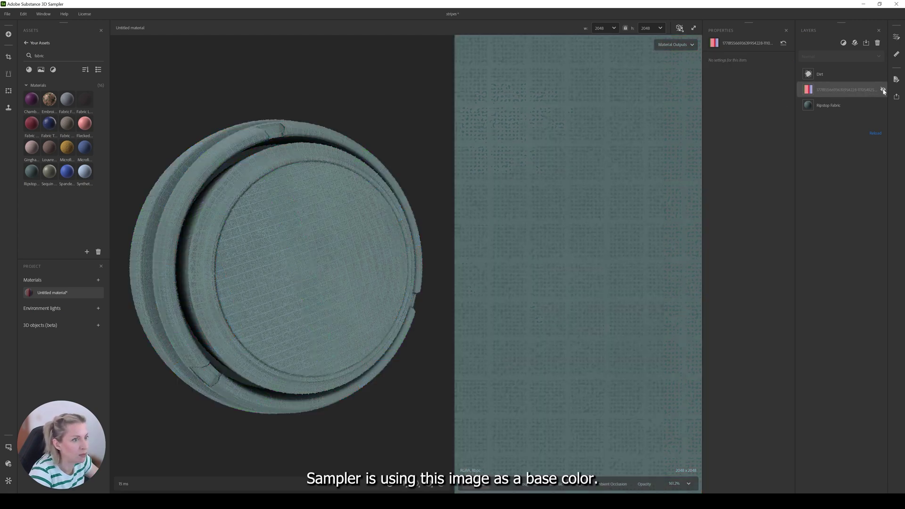
left_click(883, 90)
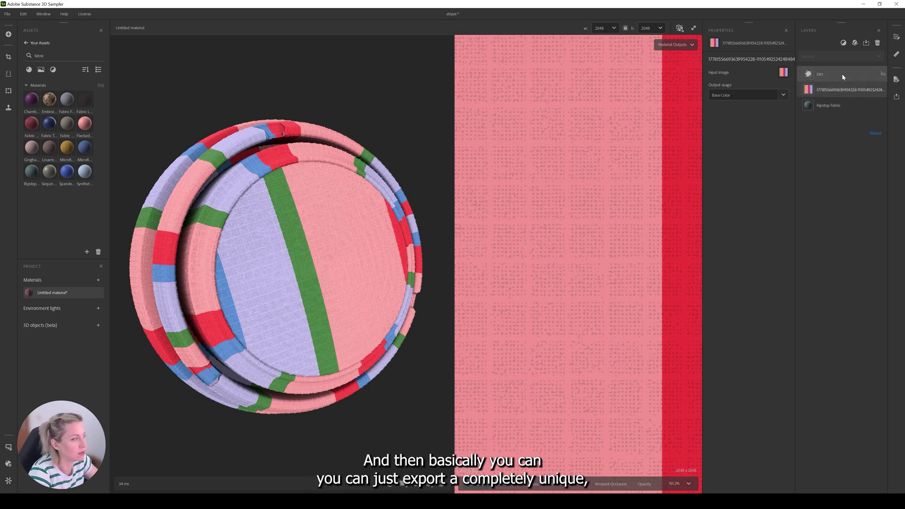
scroll(219, 257, "up", 5)
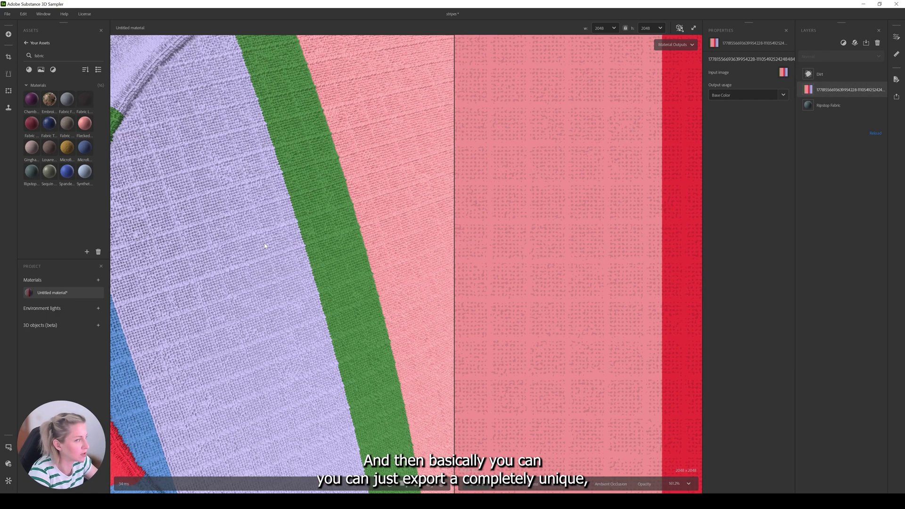
scroll(264, 242, "down", 5)
mouse_move(262, 233)
left_mouse_down()
mouse_move(415, 191)
mouse_move(312, 276)
mouse_move(256, 275)
mouse_move(262, 234)
left_mouse_up()
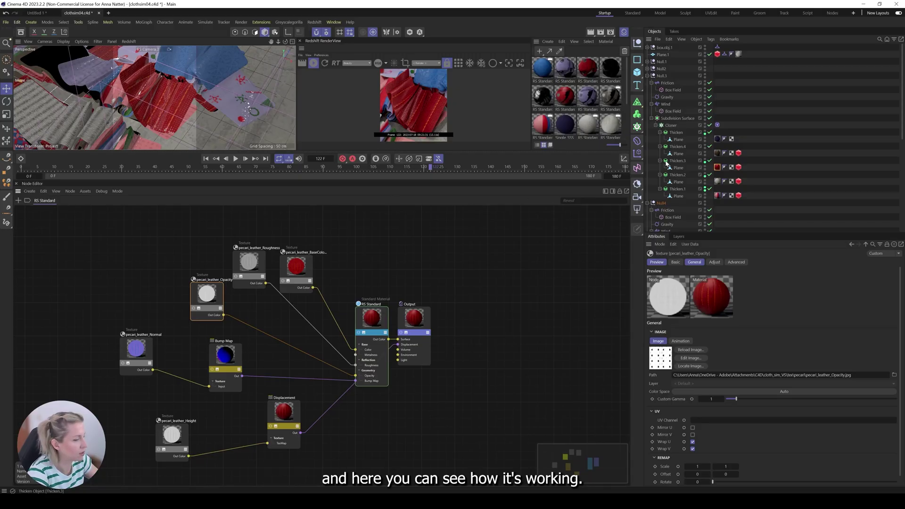
Step: Switch to Cinema 4D, check the views of RS Camera.5, RS Camera.1 and RS Camera.4, and settle on RS Camera
scroll(713, 200, "down", 5)
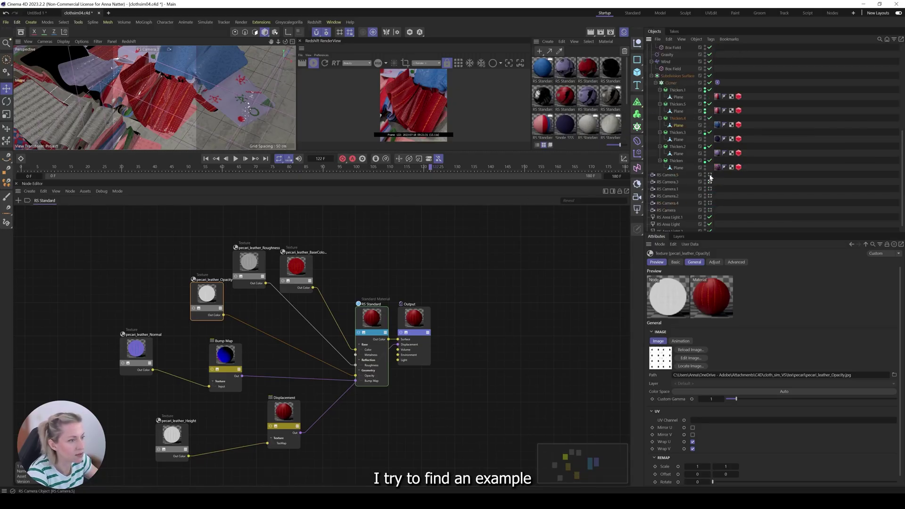
left_click(710, 175)
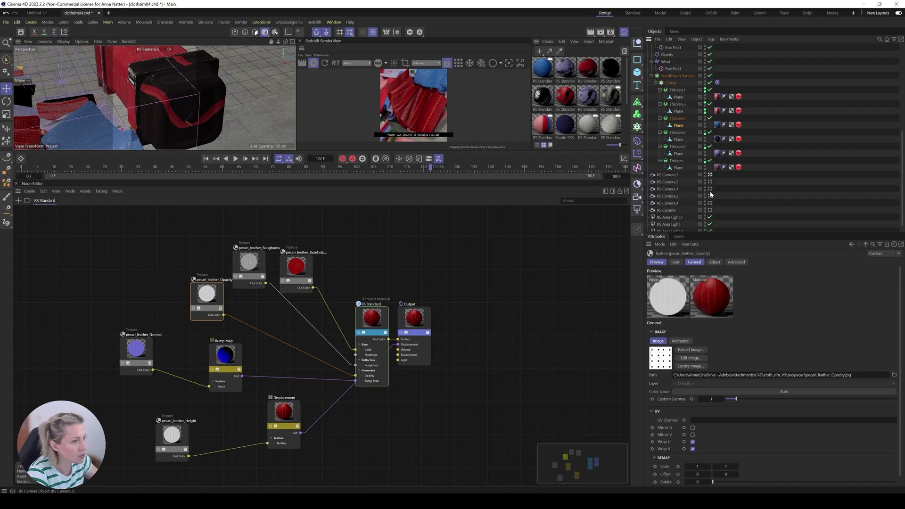
left_click(710, 188)
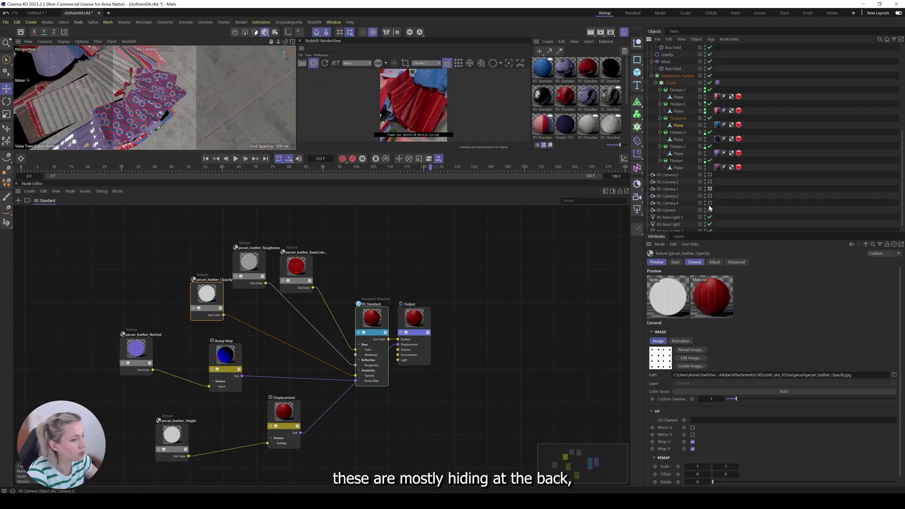
left_click(710, 204)
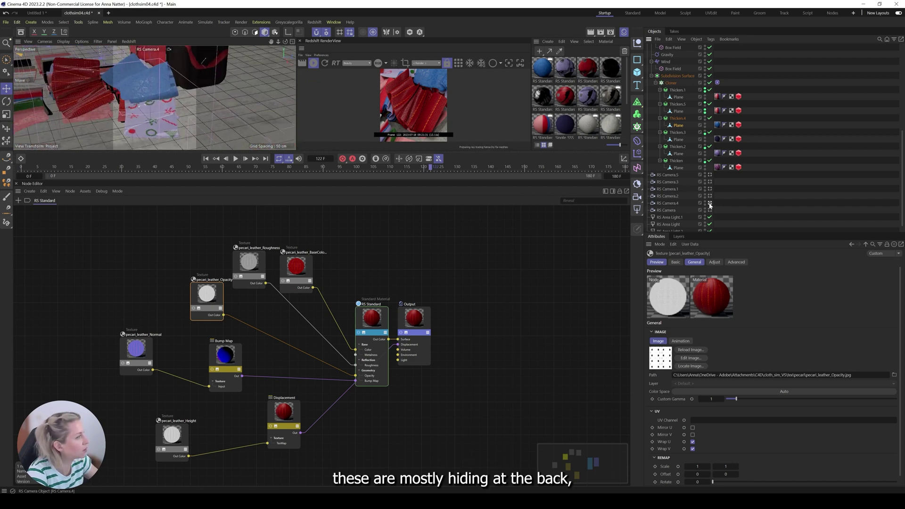
left_click(710, 210)
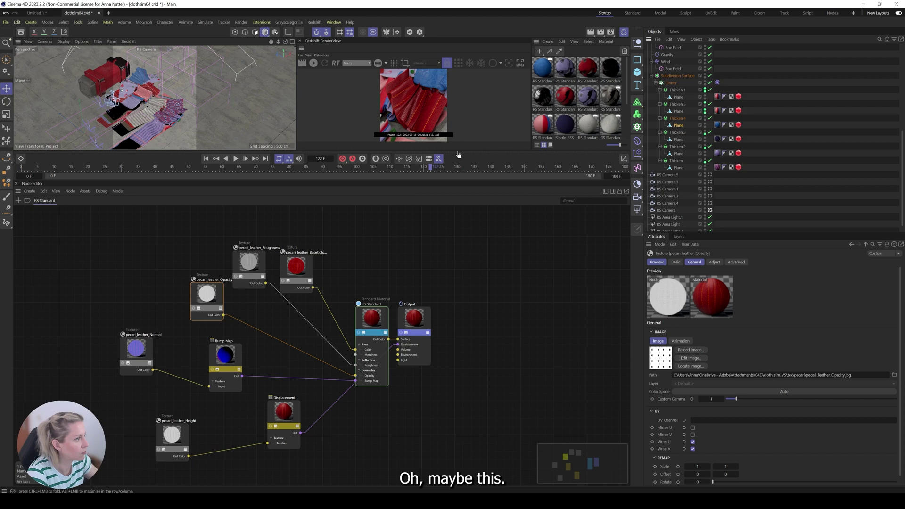
Step: Enlarge the viewport and render view above the node editor, and inspect the striped and patterned fabrics up close in the render
left_click_drag(459, 155, 474, 416)
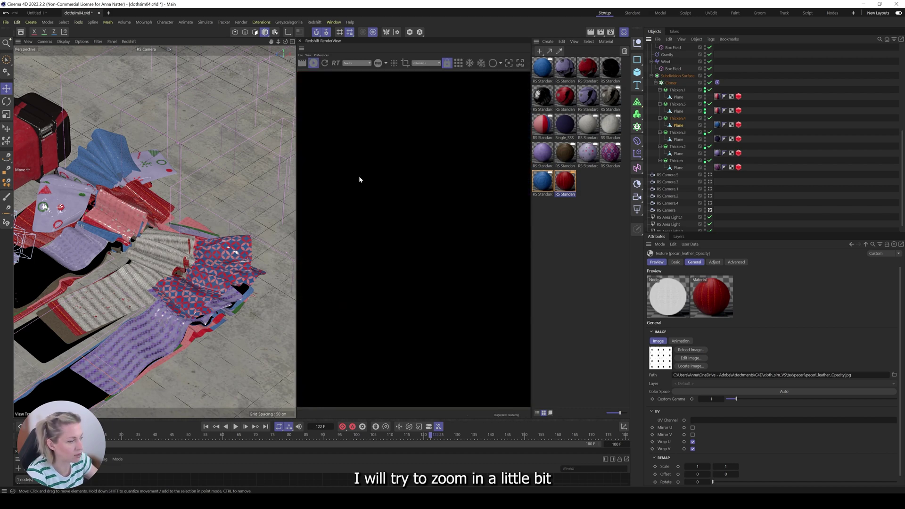
scroll(349, 257, "up", 5)
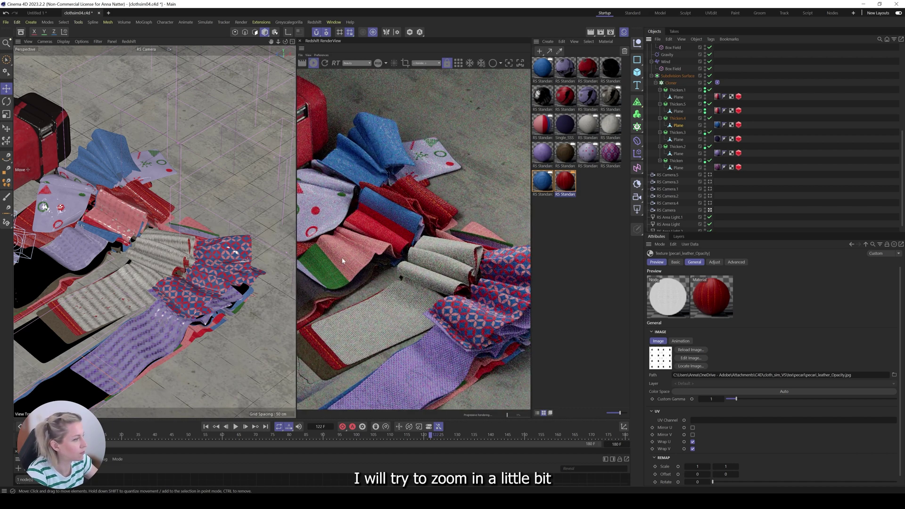
scroll(363, 248, "up", 3)
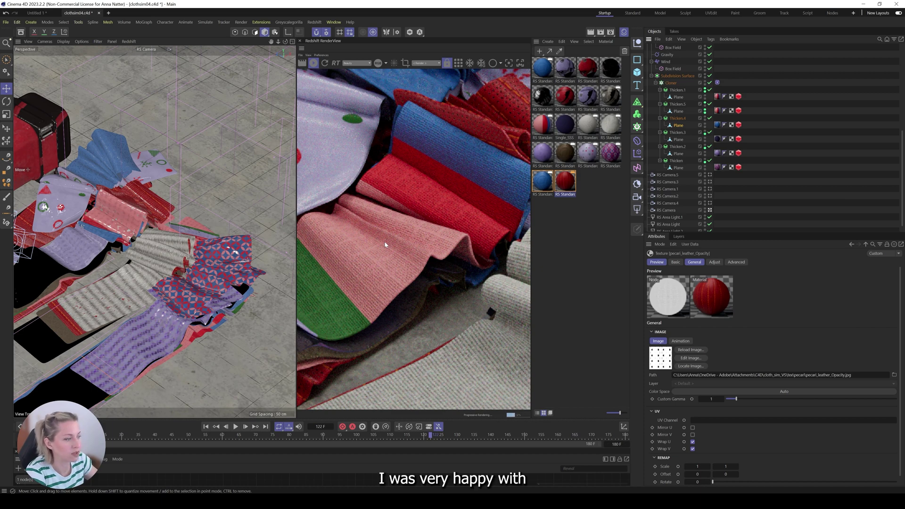
scroll(382, 243, "down", 1)
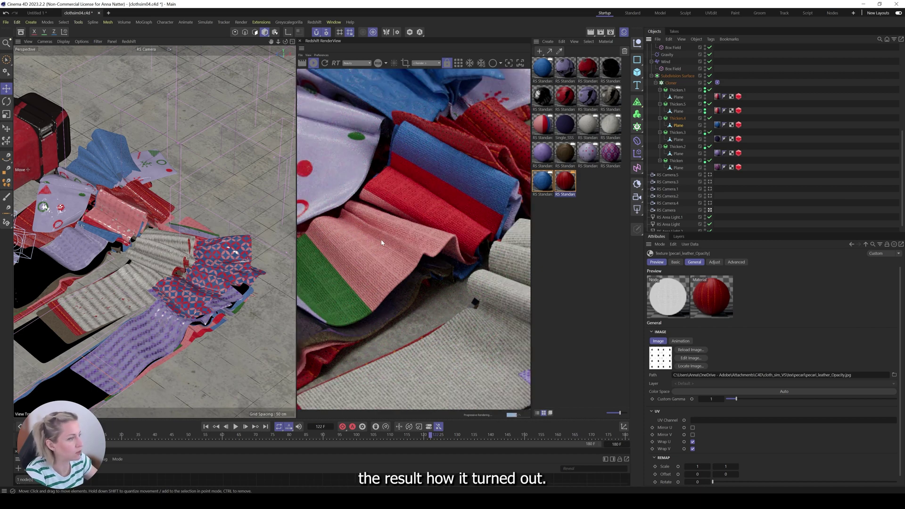
scroll(382, 243, "down", 4)
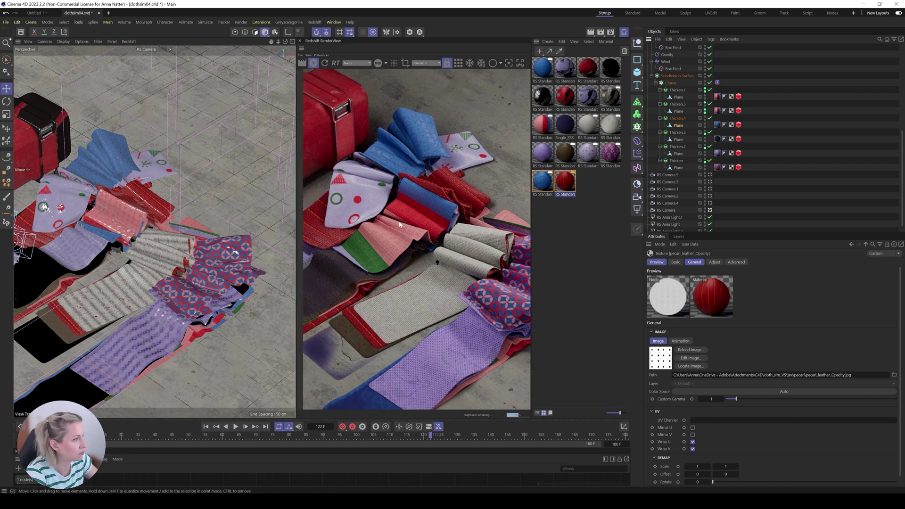
scroll(430, 244, "up", 5)
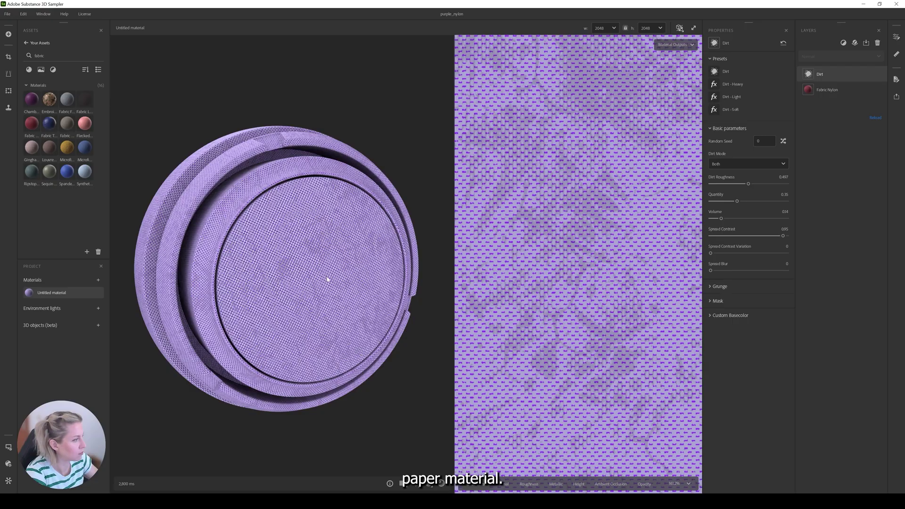
Step: Switch to the purple_nylon project in Substance 3D Sampler and examine the Fabric Nylon material with its Dirt layer
left_click_drag(306, 232, 485, 269)
scroll(332, 249, "up", 5)
scroll(333, 249, "down", 5)
scroll(557, 272, "down", 5)
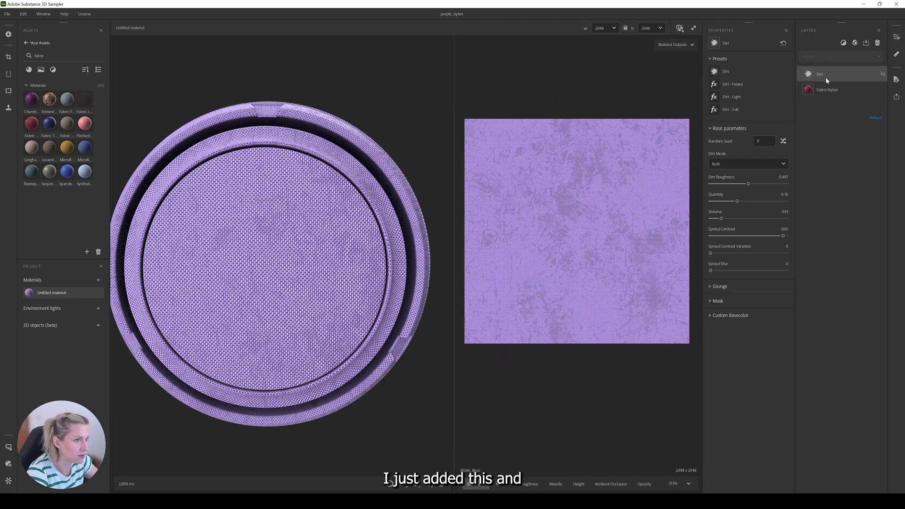
scroll(289, 259, "up", 3)
left_click_drag(310, 255, 326, 254)
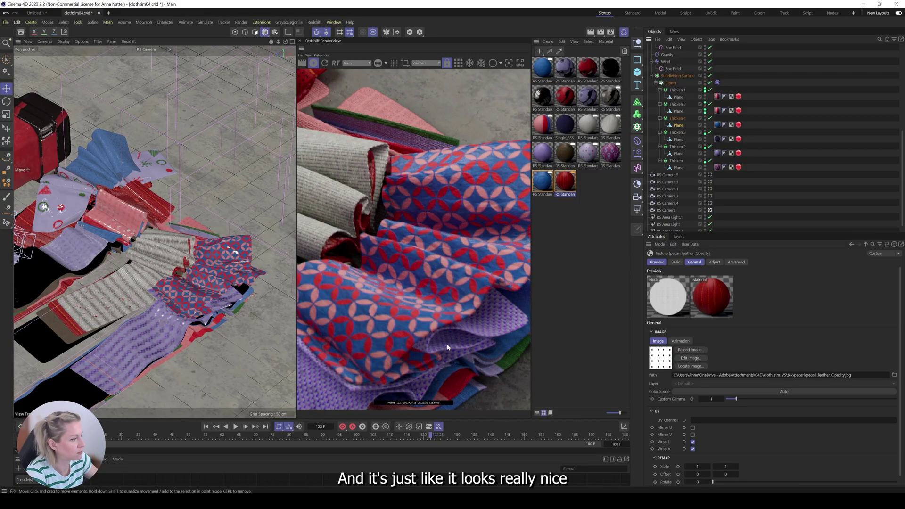
Step: Switch back to Cinema 4D and inspect the purple nylon cloth up close in the Redshift render
left_click_drag(447, 347, 474, 231)
scroll(407, 267, "up", 5)
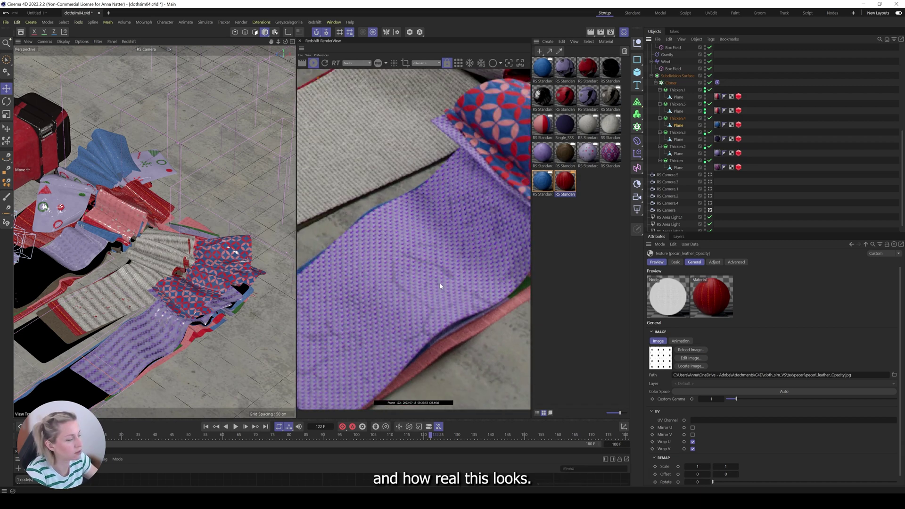
left_click_drag(447, 252, 418, 251)
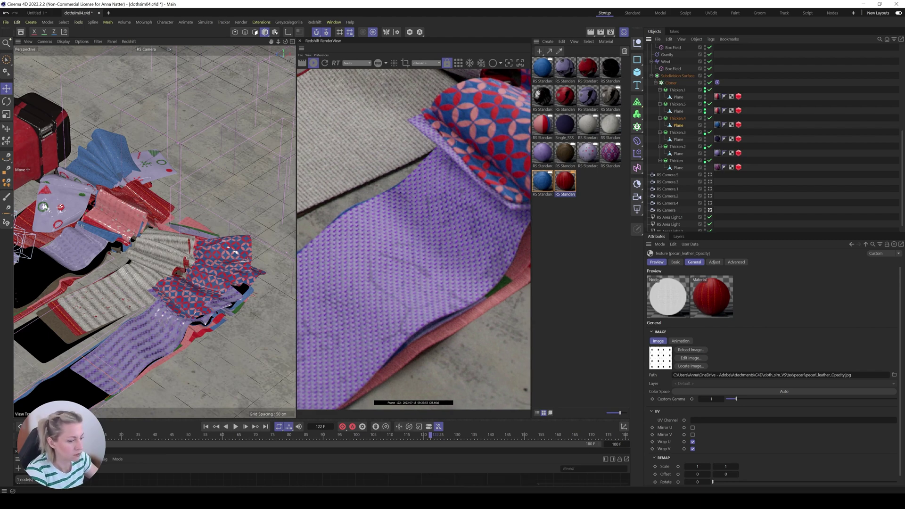
Step: Switch to the Substance 3D Assets website, clear the fabric search and search the full library for paper
key("alt+Tab")
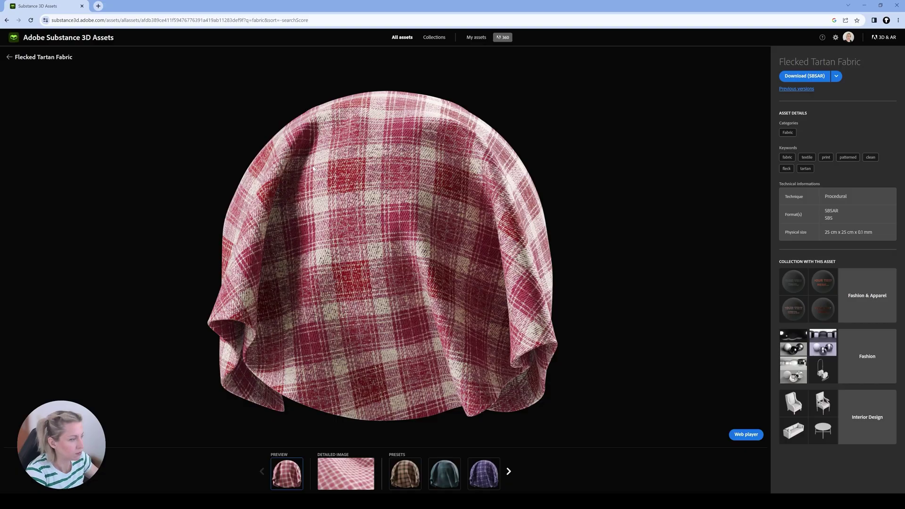
left_click(9, 57)
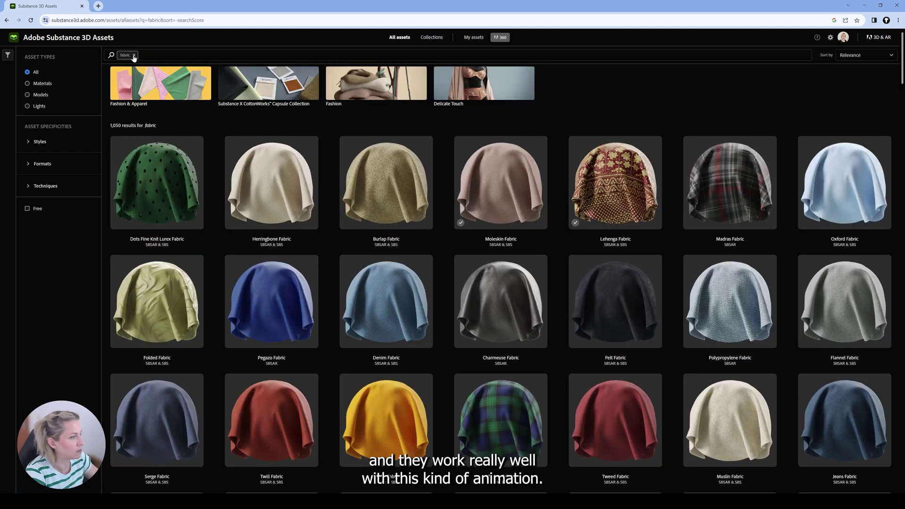
left_click(134, 55)
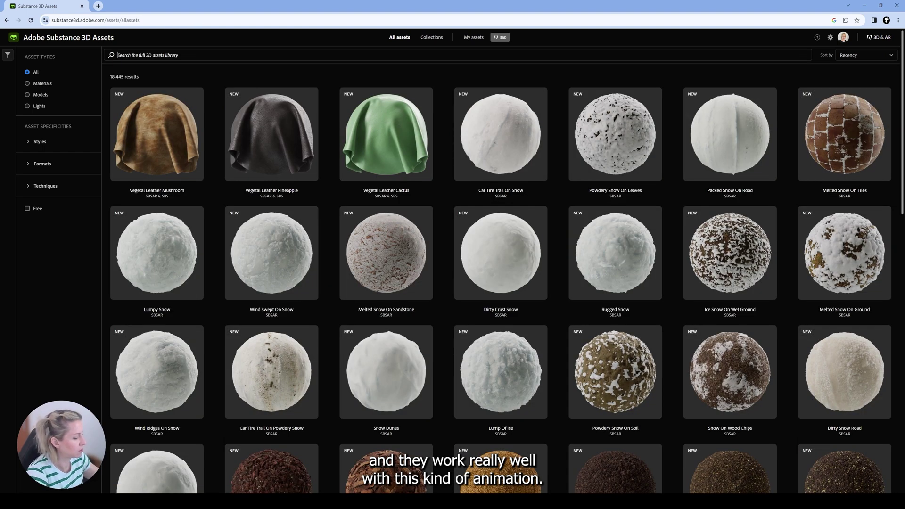
type("paper")
key("Return")
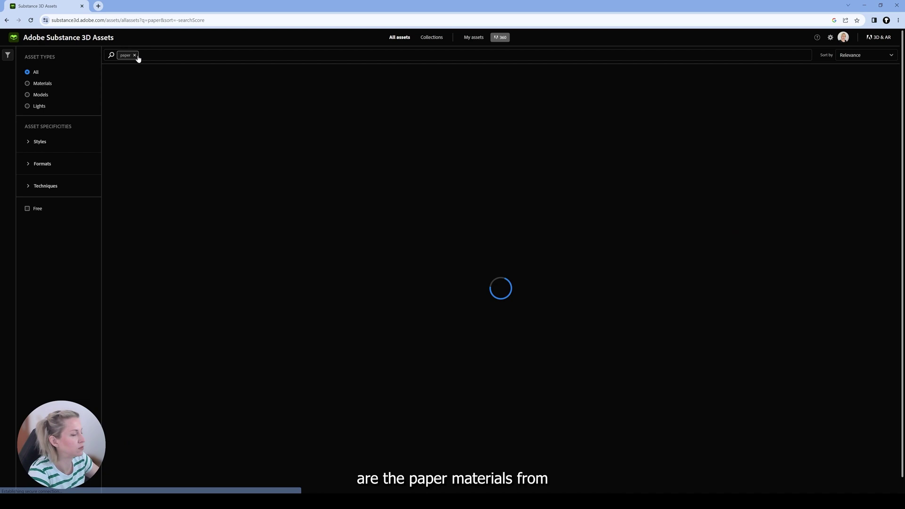
Step: Look through the paper search results for printed and embossed paper materials
scroll(447, 328, "down", 7)
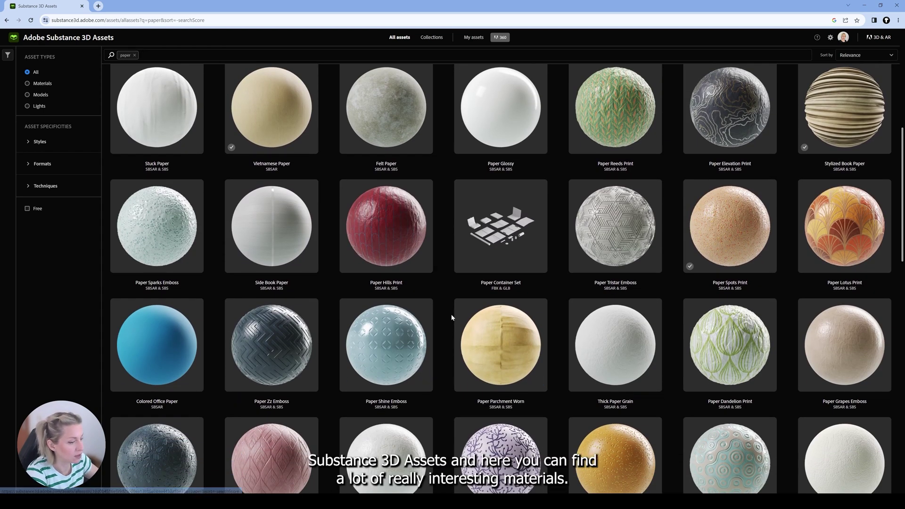
scroll(448, 321, "down", 3)
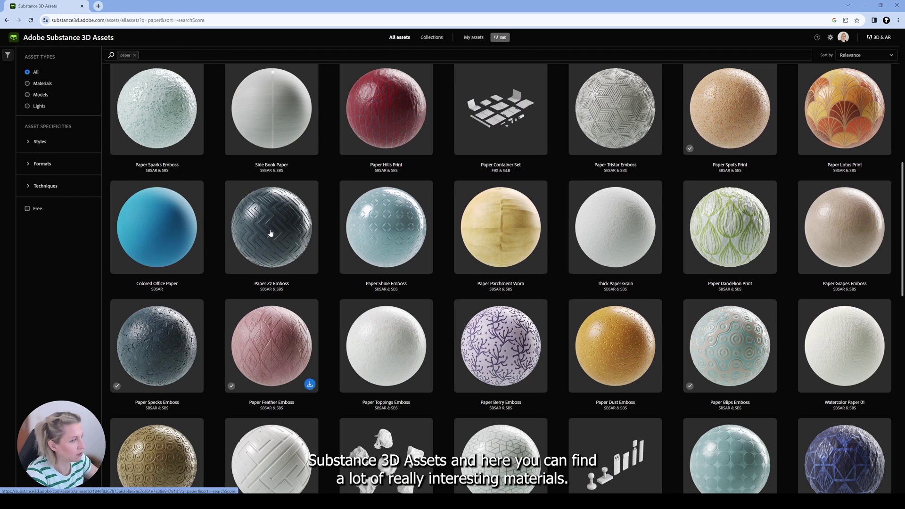
scroll(440, 297, "down", 3)
scroll(434, 305, "down", 2)
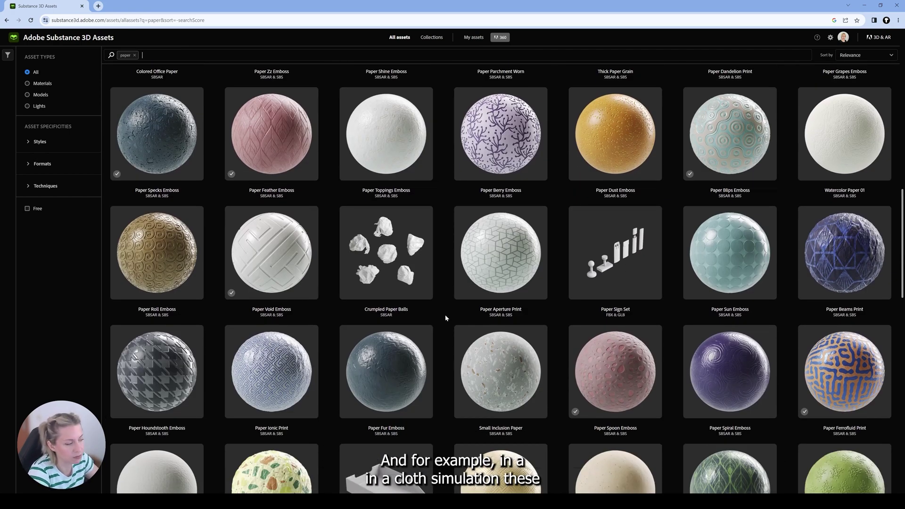
scroll(442, 316, "down", 3)
scroll(440, 317, "down", 7)
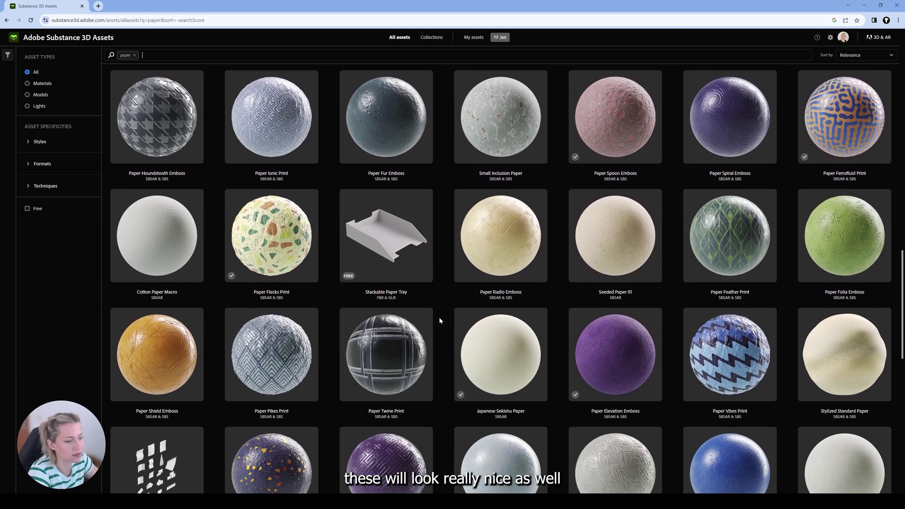
scroll(439, 323, "down", 5)
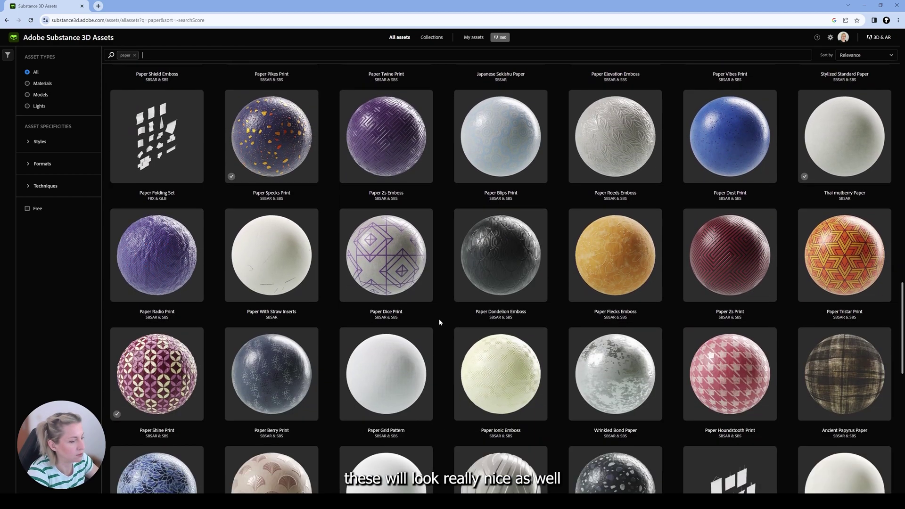
scroll(440, 320, "down", 3)
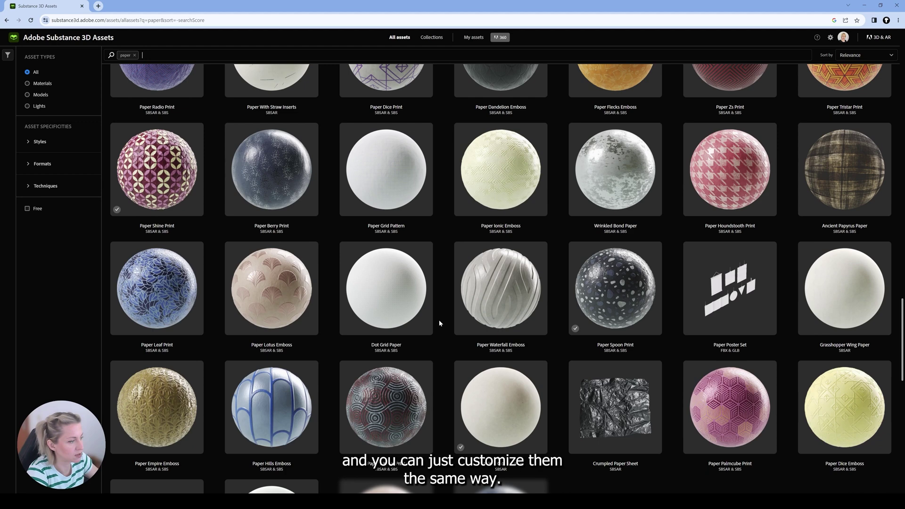
scroll(171, 198, "up", 3)
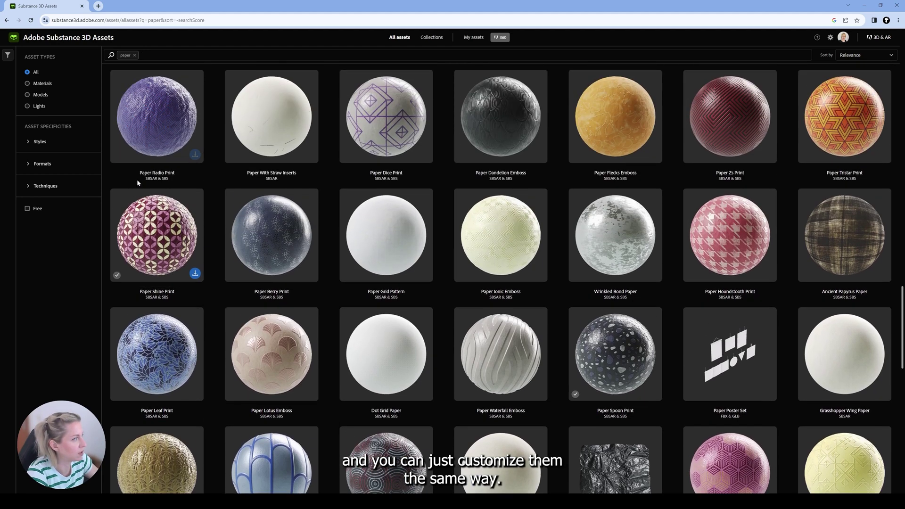
Step: Open Paper Shine Print in its web player and set the Paper Color to dark blue, #120E5D
left_click(169, 238)
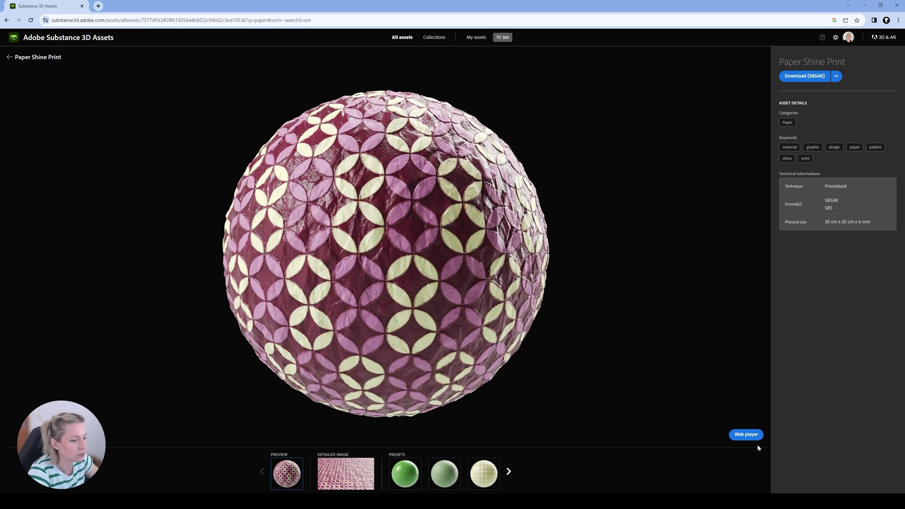
left_click(748, 434)
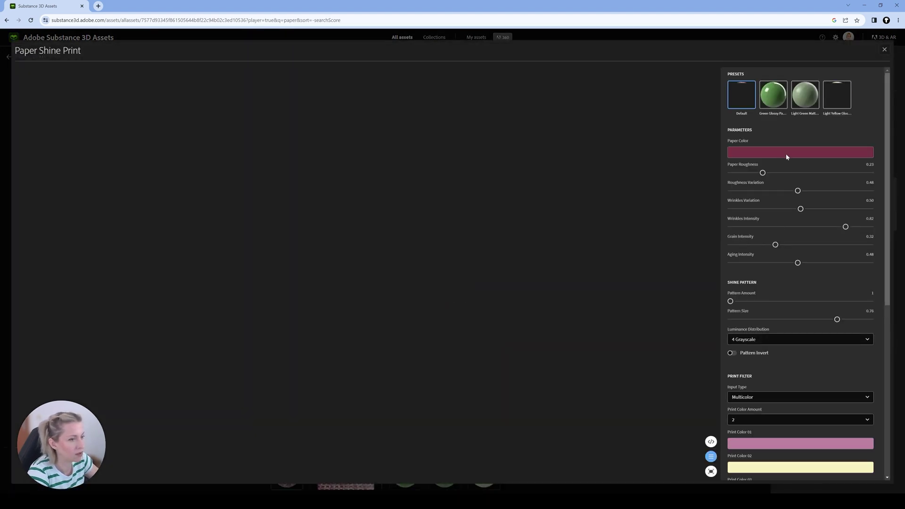
left_click(786, 153)
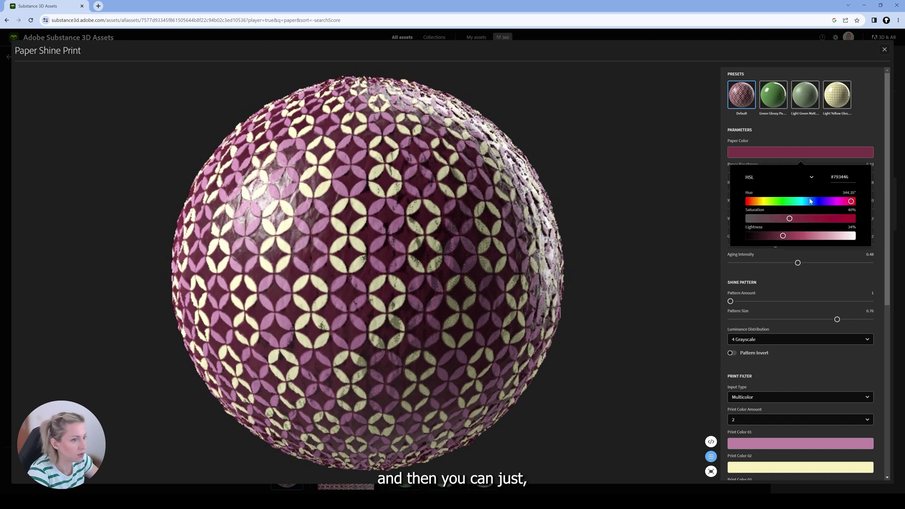
left_click_drag(813, 202, 825, 202)
left_click(826, 219)
left_click_drag(783, 236, 764, 235)
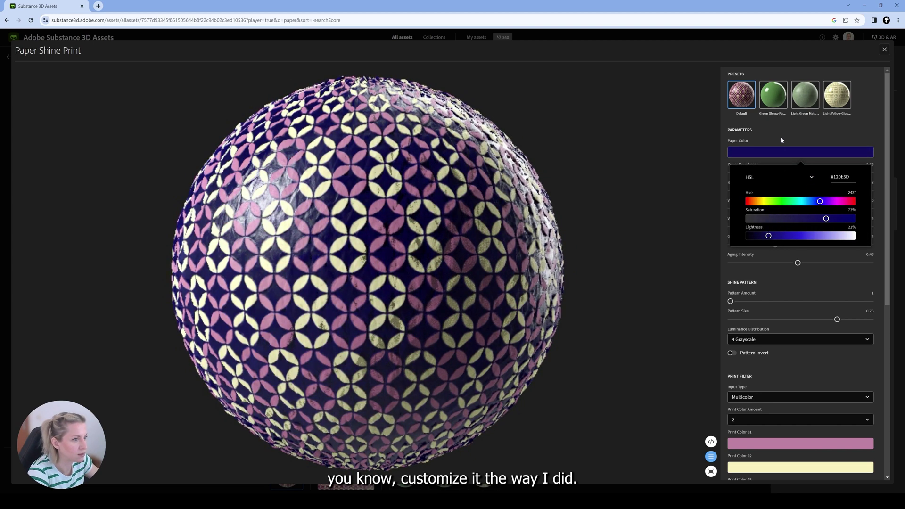
Step: Change Print Color 01 of Paper Shine Print to dark red, #9B031C, and close the web player
scroll(796, 354, "down", 2)
left_click(798, 349)
left_click_drag(844, 398, 851, 397)
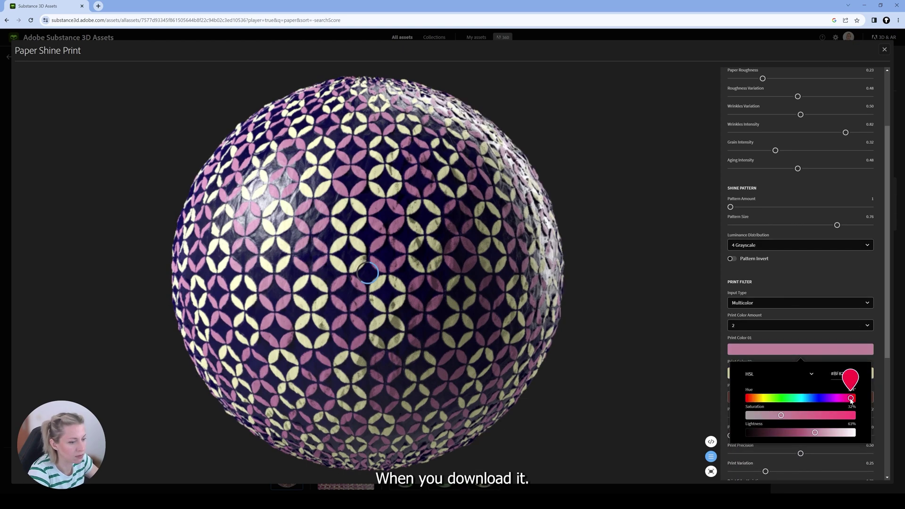
left_click(851, 416)
left_click_drag(816, 432, 780, 432)
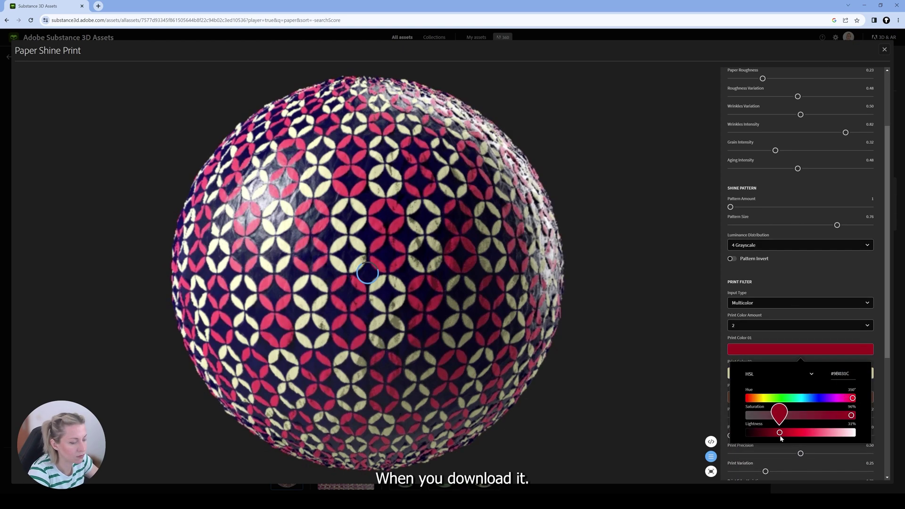
left_click(773, 278)
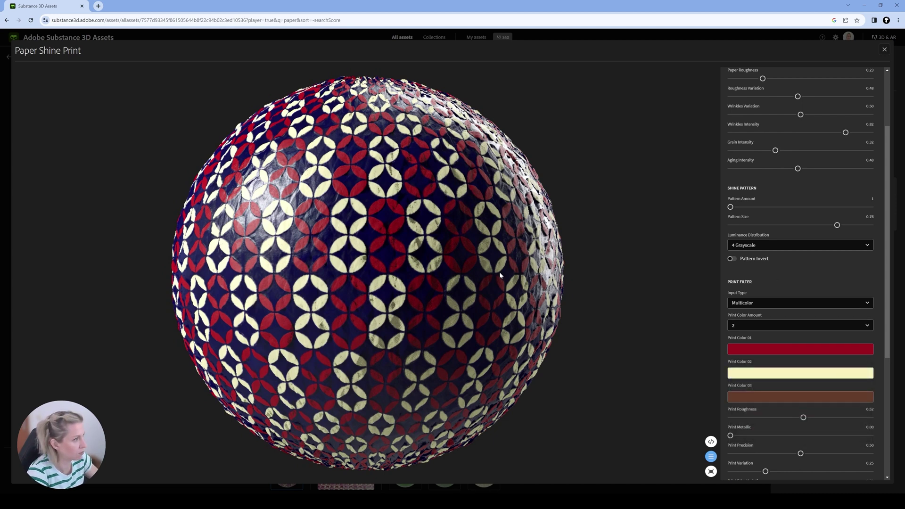
left_click(883, 50)
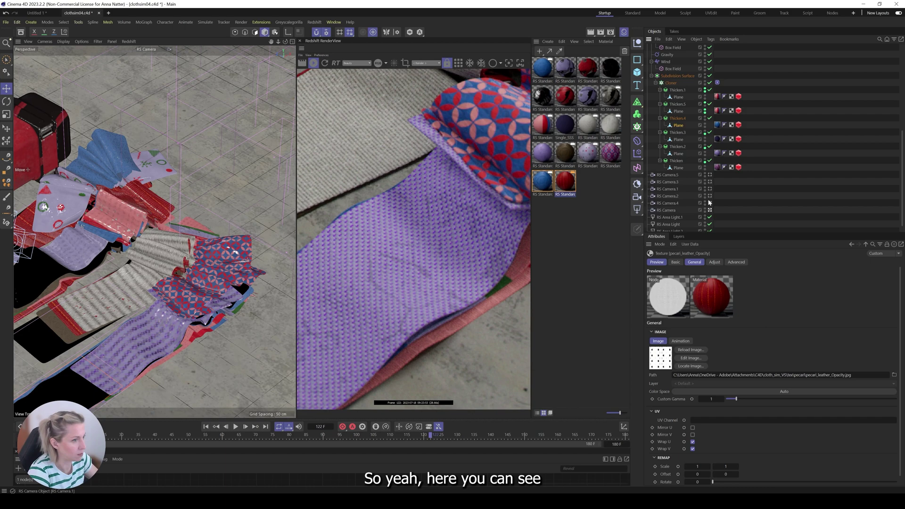
Step: In Cinema 4D, inspect the render through RS Camera.4 and RS Camera.2, and switch to RS Camera.5 for the red box
left_click(710, 204)
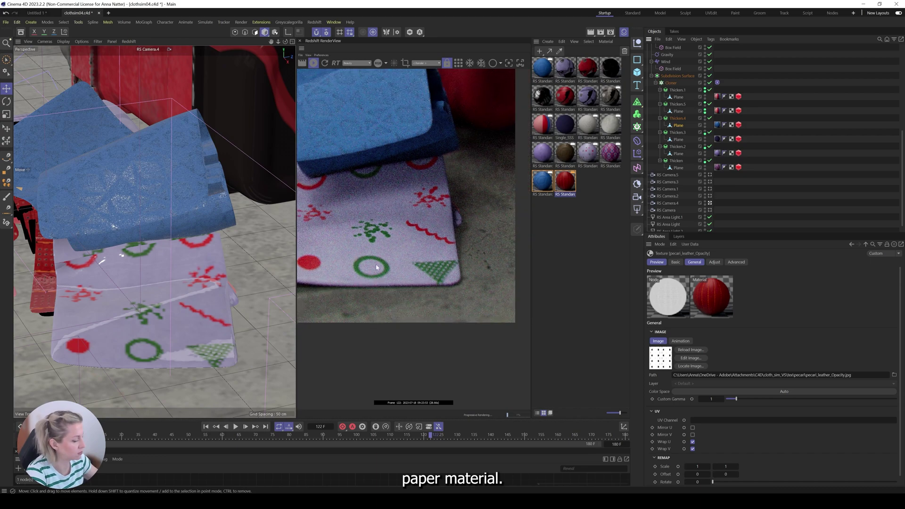
middle_click_drag(377, 267, 389, 302)
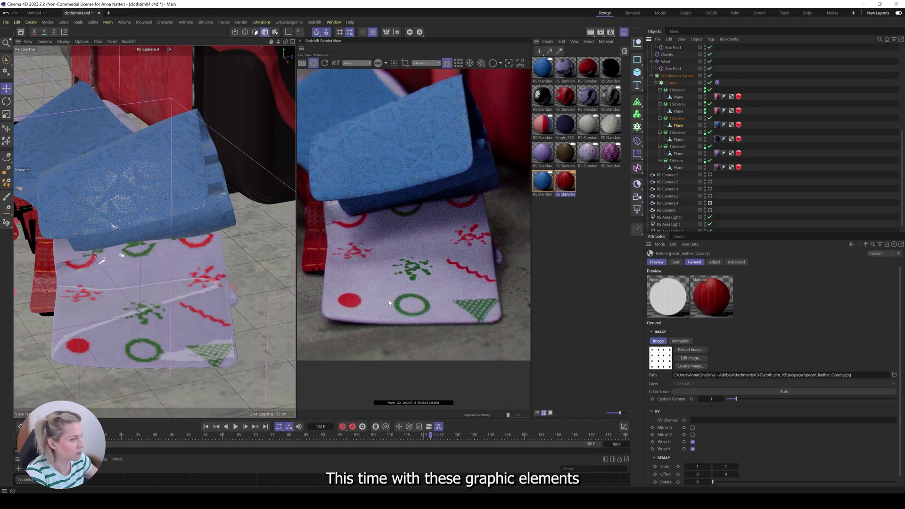
left_click(710, 196)
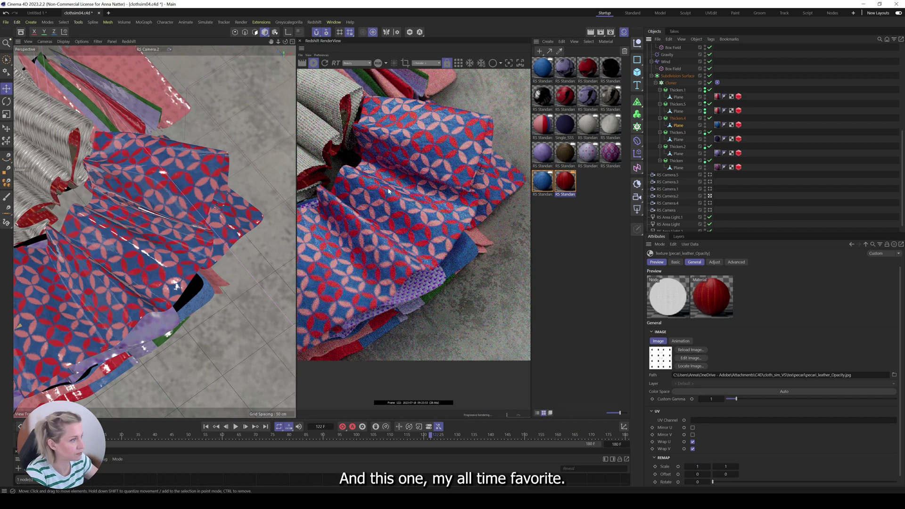
middle_click_drag(403, 207, 422, 217)
scroll(421, 217, "up", 1)
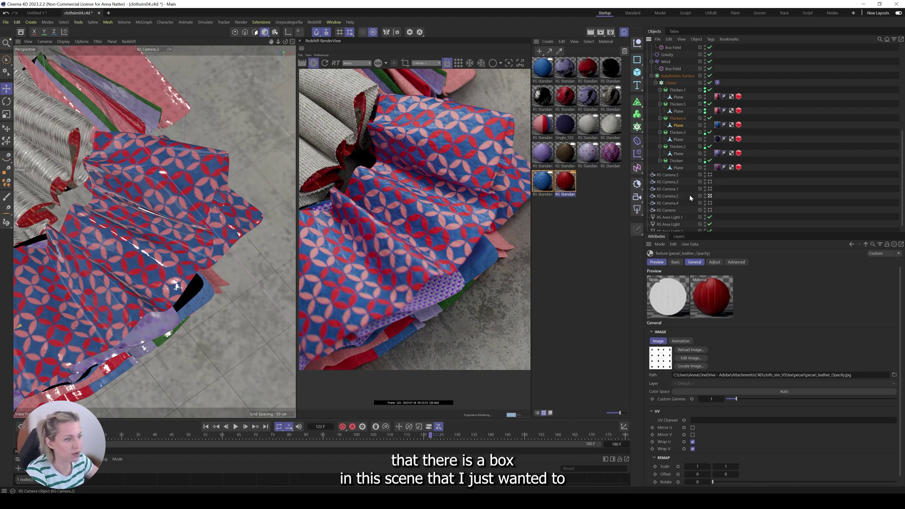
left_click(710, 175)
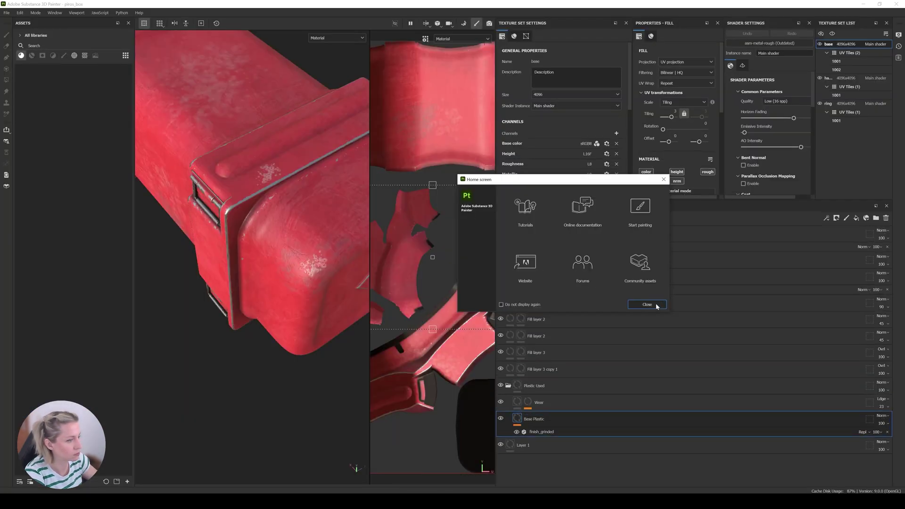
Step: In Substance 3D Painter, dismiss the home screen of the piros_box project and examine the box's worn, scratched plastic from several sides
left_click(655, 306)
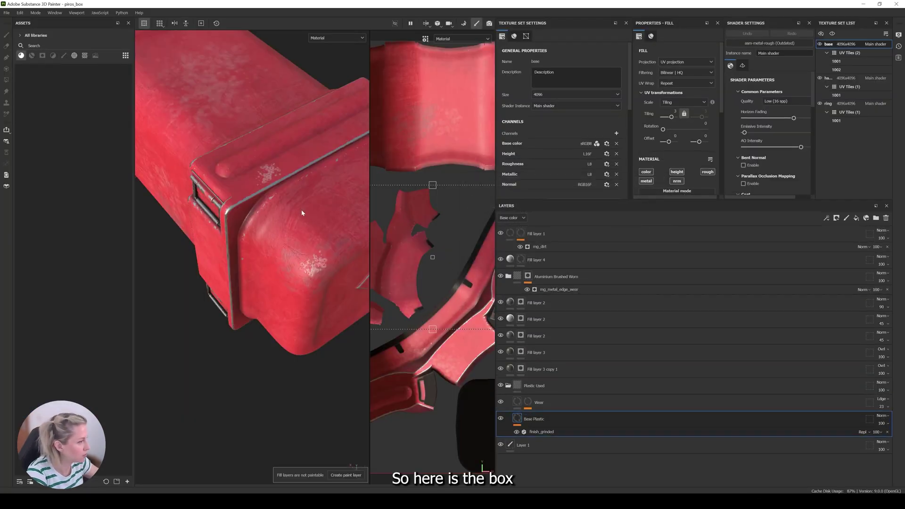
mouse_move(289, 202)
left_mouse_down("alt")
mouse_move(320, 198)
mouse_move(291, 210)
mouse_move(306, 208)
left_mouse_up("alt")
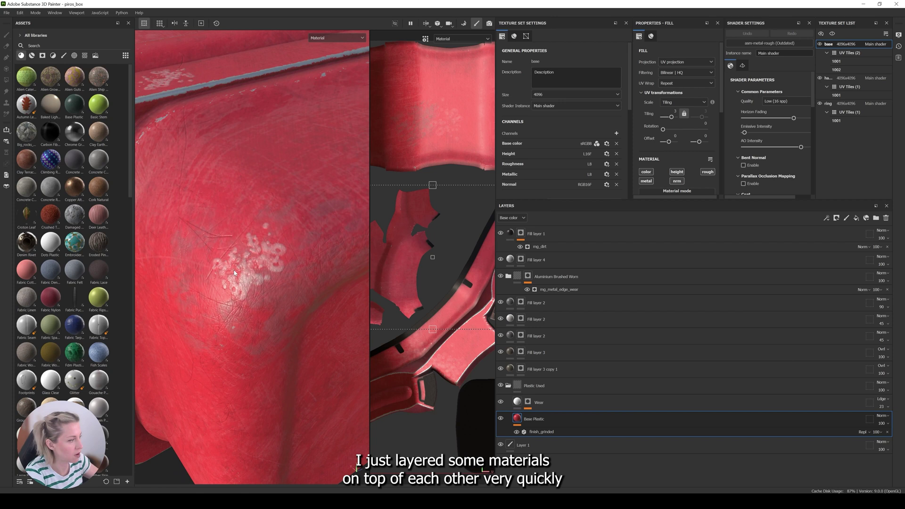
left_click_drag(234, 272, 314, 159, "alt")
scroll(295, 254, "up", 5)
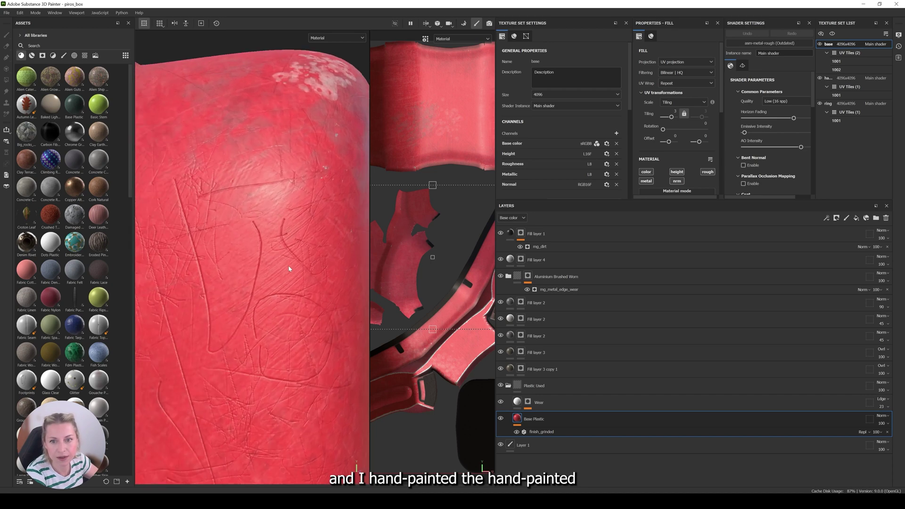
left_click_drag(285, 265, 283, 280, "alt")
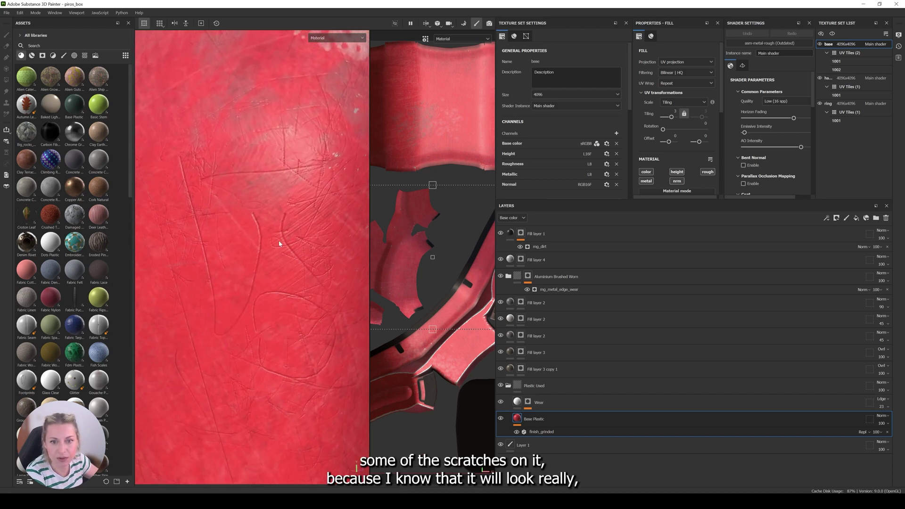
left_click_drag(279, 243, 174, 197, "alt")
scroll(273, 257, "down", 3)
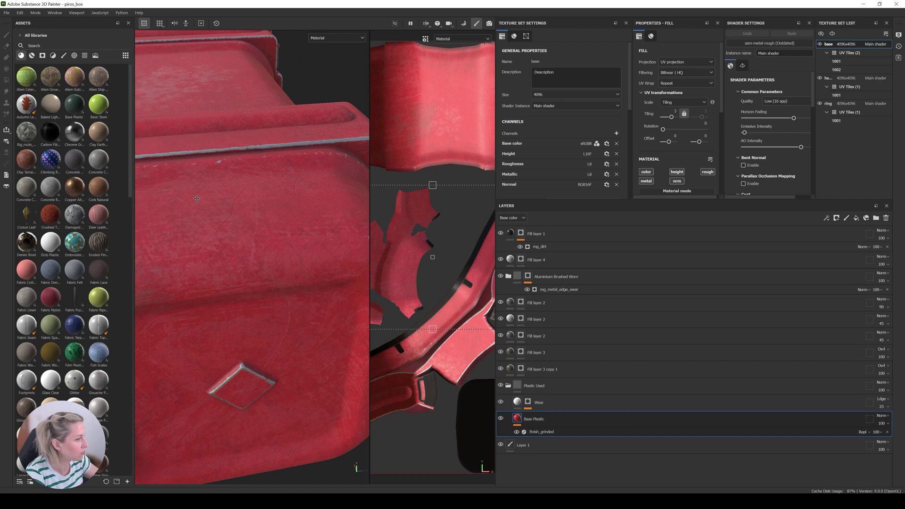
left_click_drag(197, 199, 318, 209, "alt")
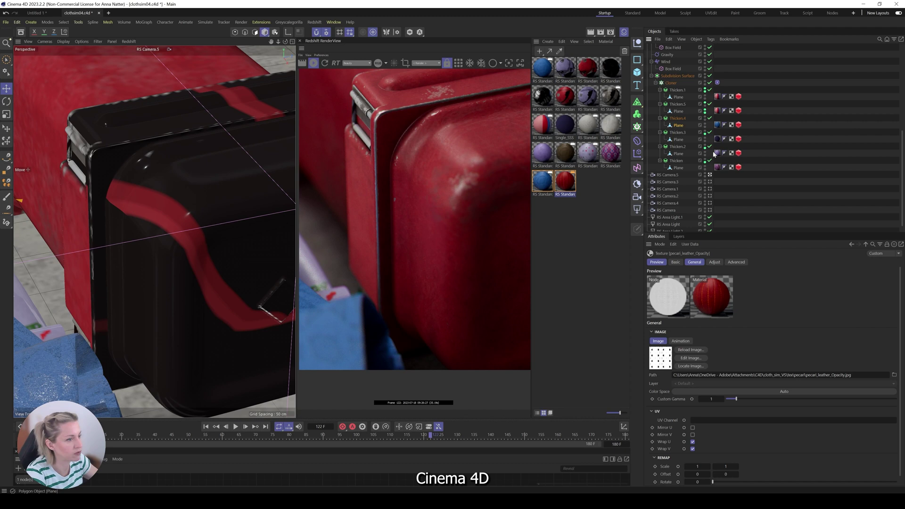
Step: Back in Cinema 4D, expand the box.obj.1 hierarchy and open the red RS Standard material assigned to its body mesh
left_click(648, 83)
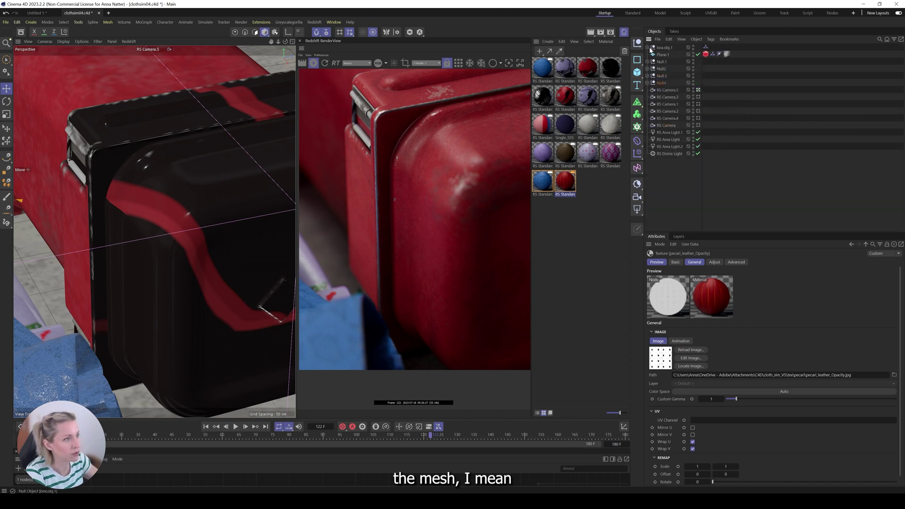
left_click(672, 47)
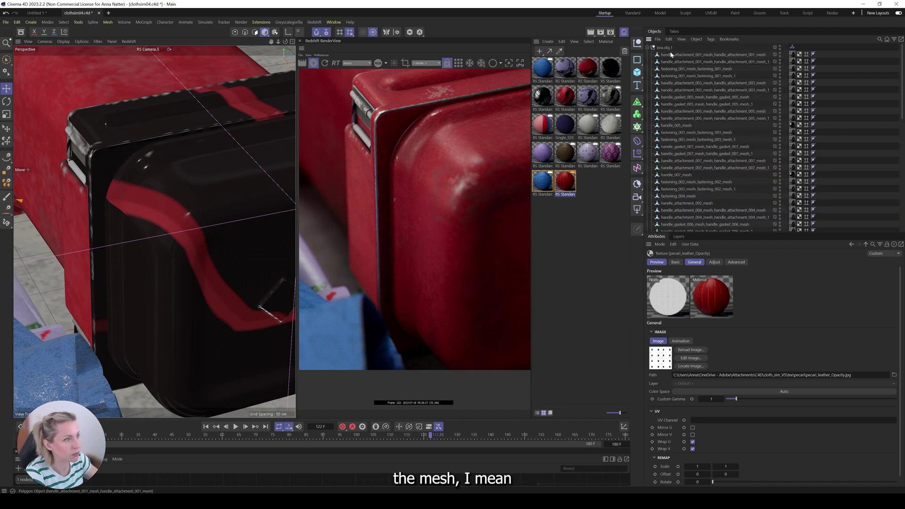
left_click(793, 54)
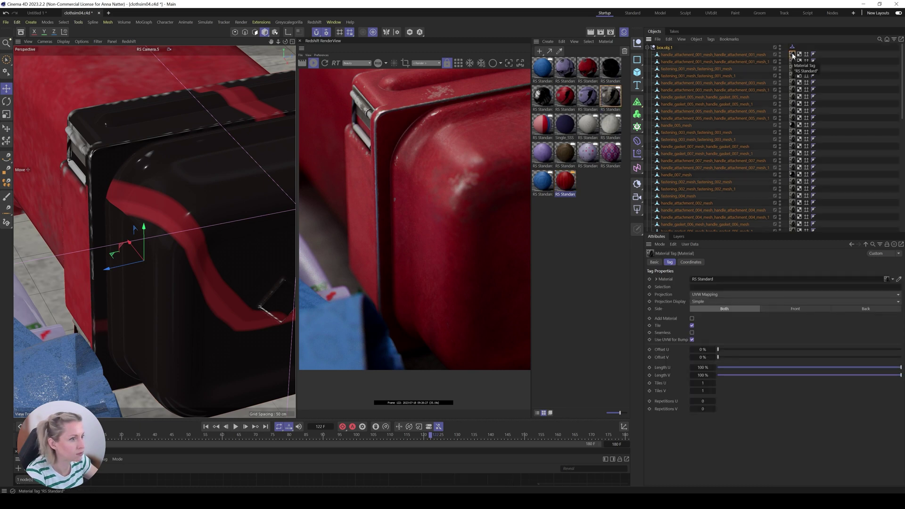
scroll(793, 181, "down", 10)
double_click(792, 75)
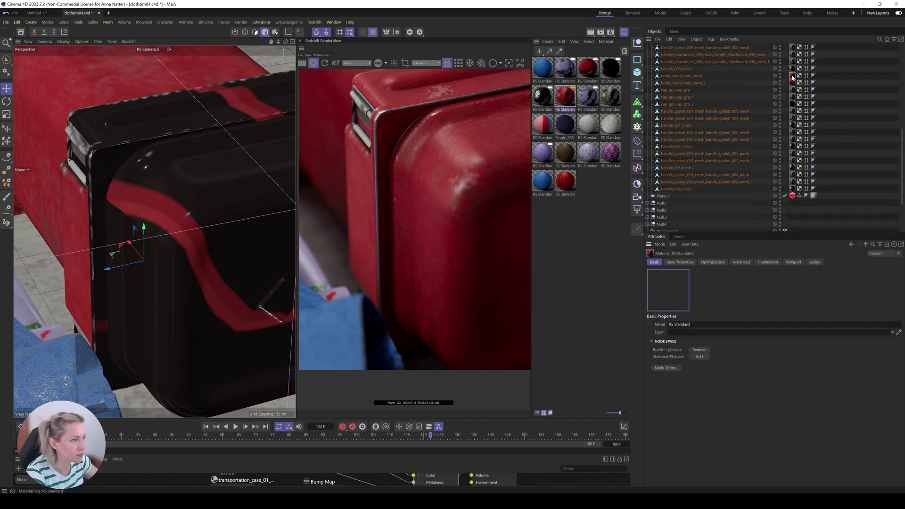
Step: Enlarge the Node Editor below the viewport and bring the box material's whole node network into view
left_click_drag(390, 421, 401, 83)
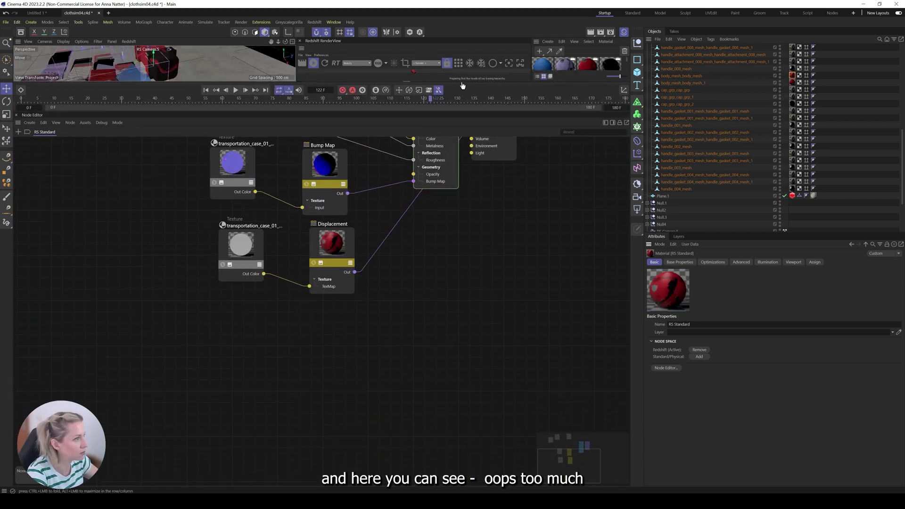
left_click_drag(461, 97, 450, 228)
scroll(396, 298, "down", 5)
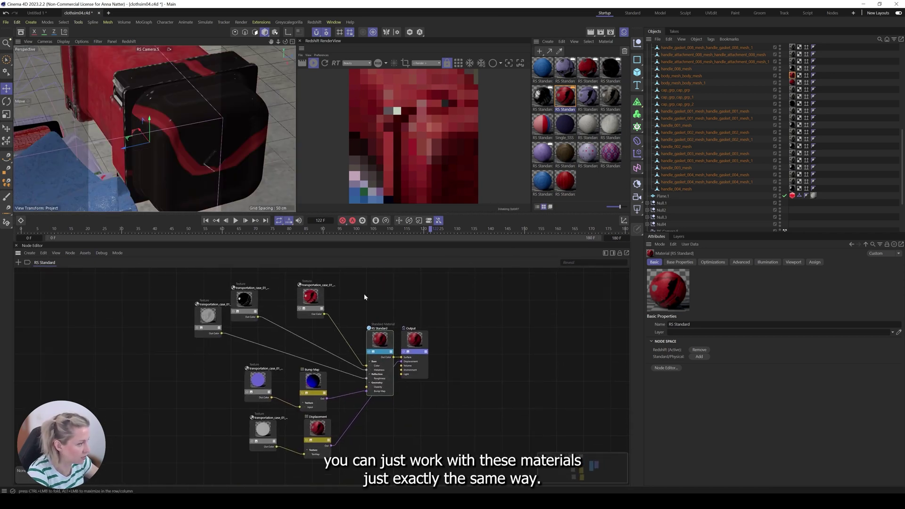
scroll(358, 335, "up", 3)
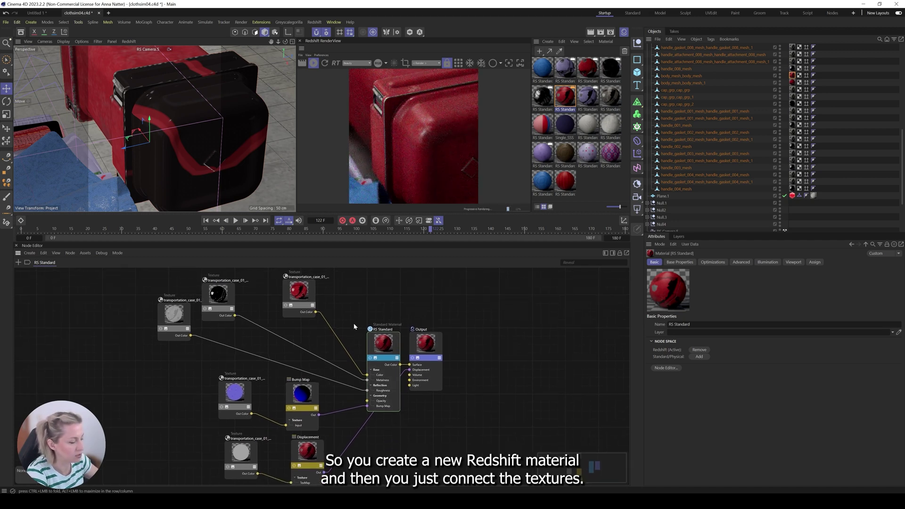
Step: Inspect the box's base color texture, and move the normal and height map nodes away from the RS Standard node
left_click(305, 301)
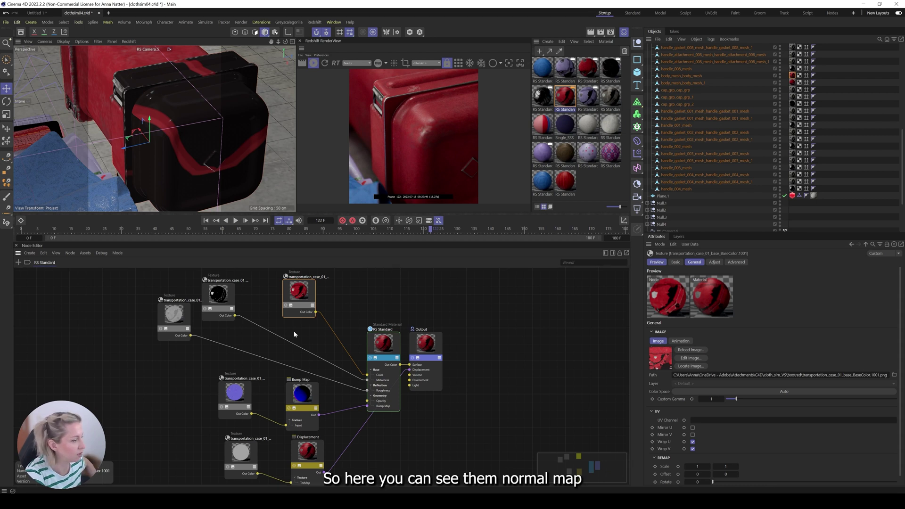
left_click_drag(287, 400, 208, 388)
left_click(215, 456)
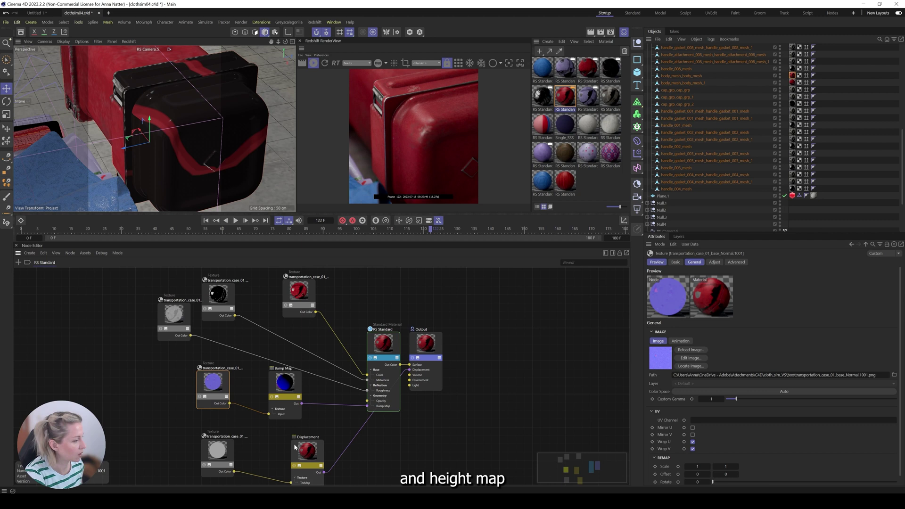
Step: Move the Displacement node closer to the height texture, and try Object-Space Normal as the Bump Map's input map type before restoring Tangent-Space Normal
left_click_drag(297, 450, 287, 439)
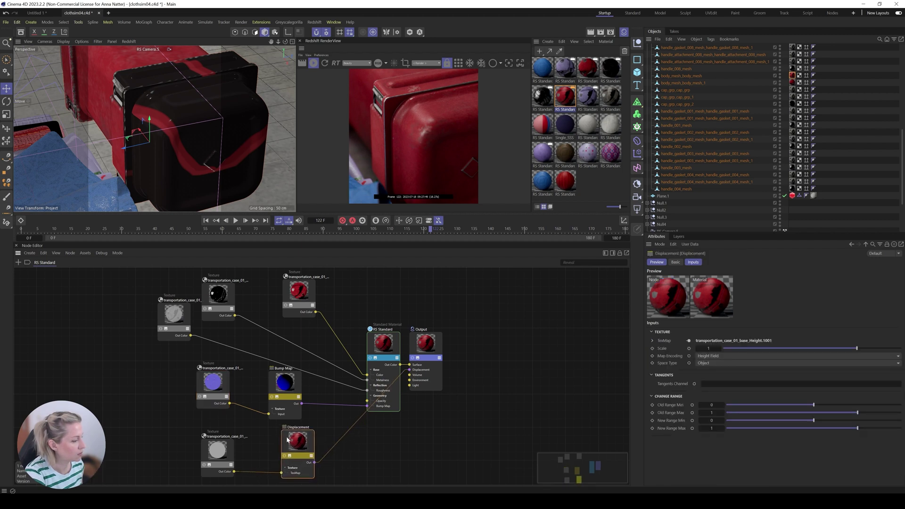
left_click(289, 388)
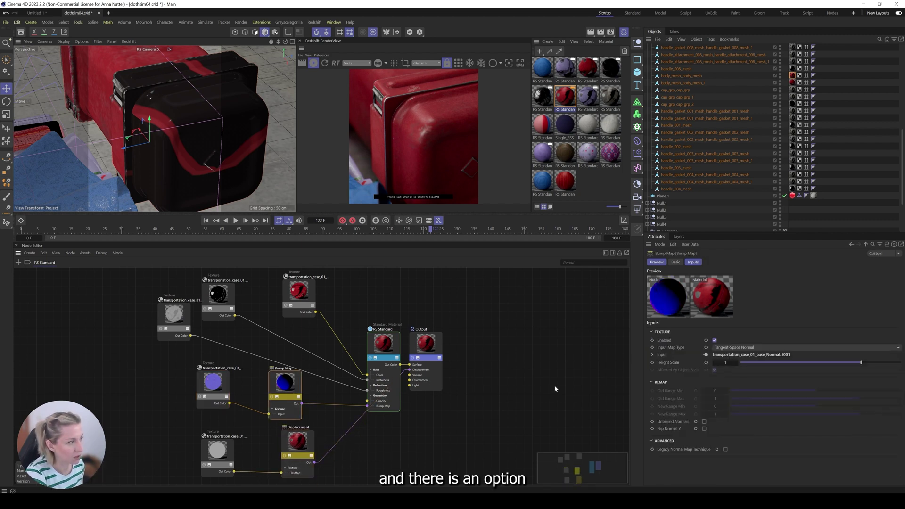
left_click(730, 348)
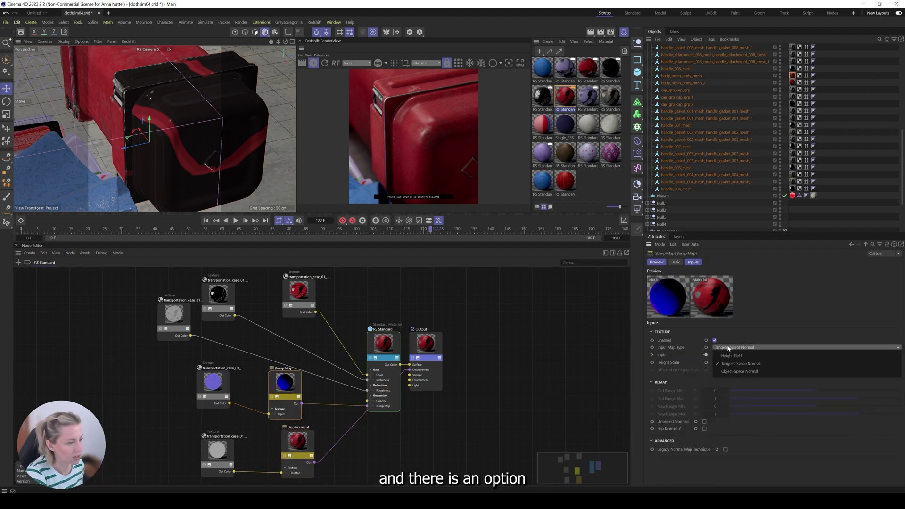
left_click(731, 372)
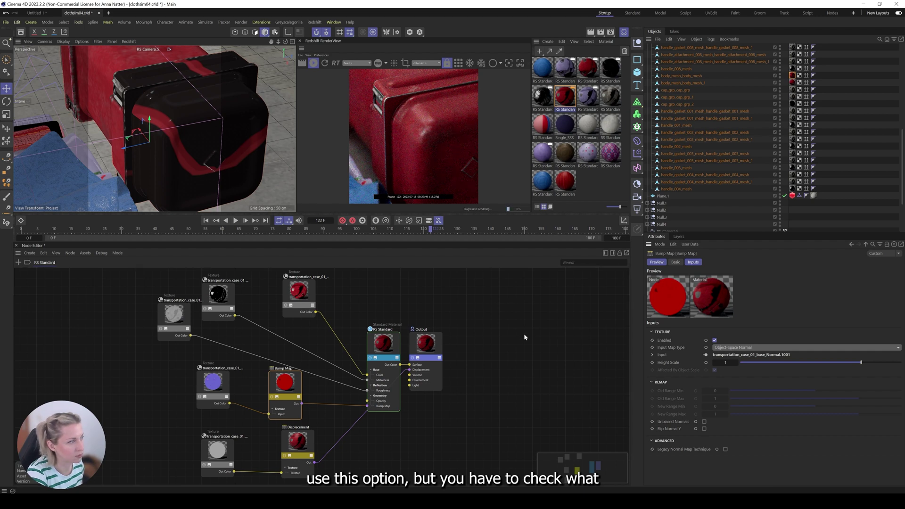
left_click(738, 347)
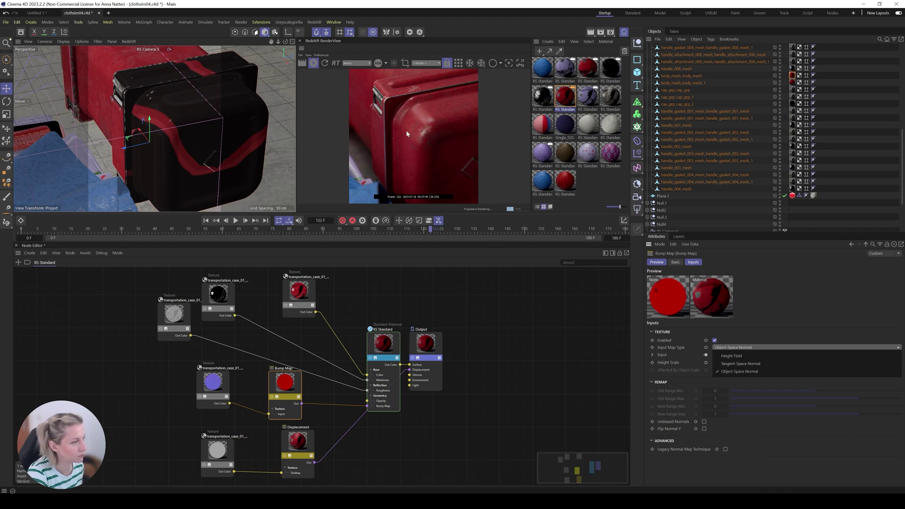
left_click(741, 364)
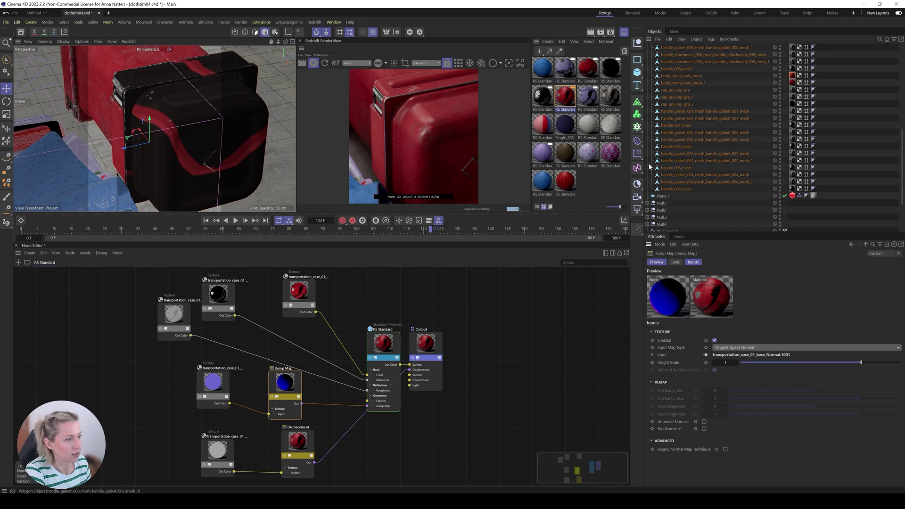
Step: View the scene through RS Camera, shrink the Node Editor to enlarge the viewport and render, and examine the rendered fabrics up close
scroll(794, 202, "down", 3)
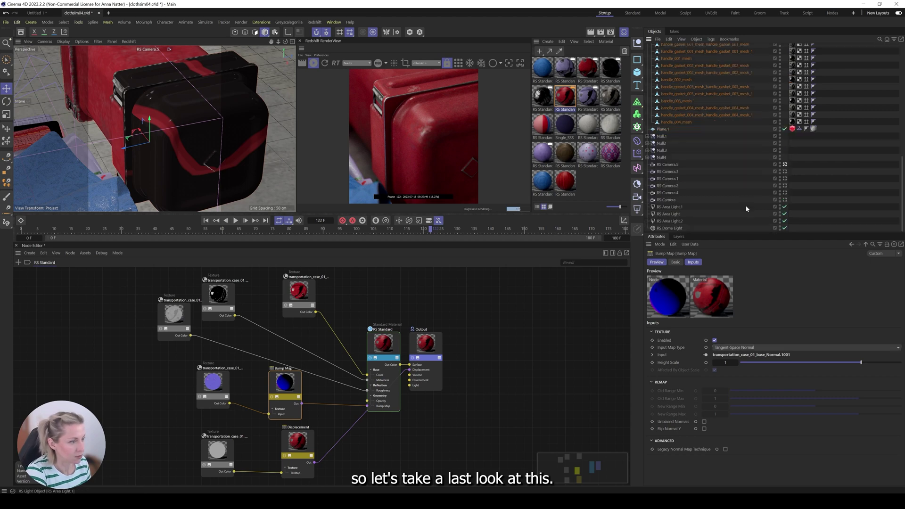
left_click(785, 199)
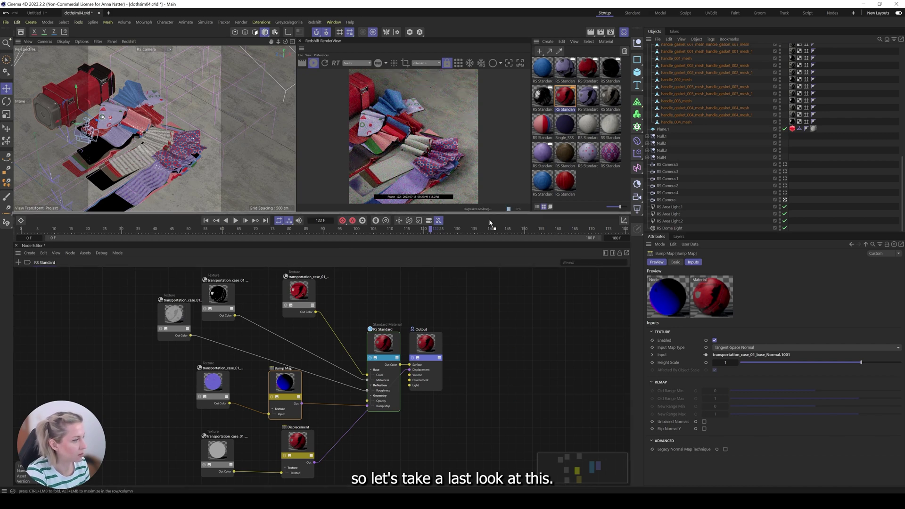
left_click_drag(487, 212, 509, 435)
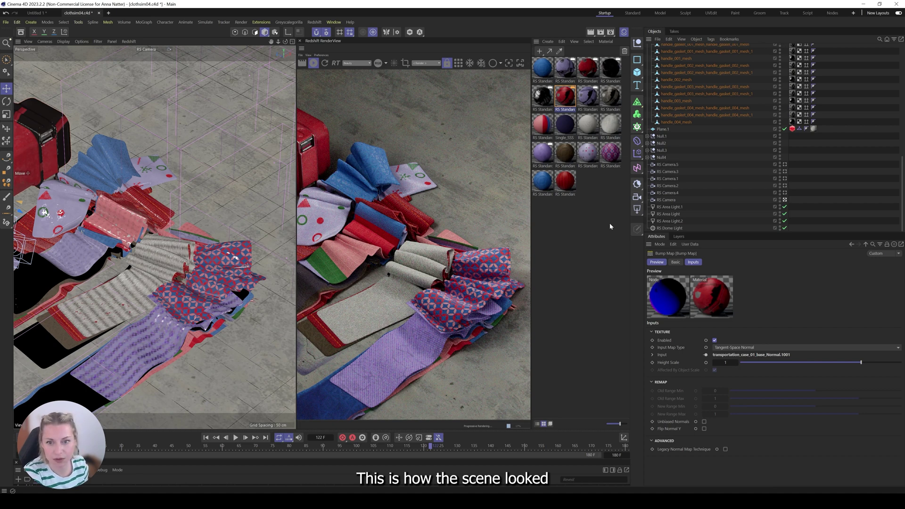
scroll(372, 228, "up", 2)
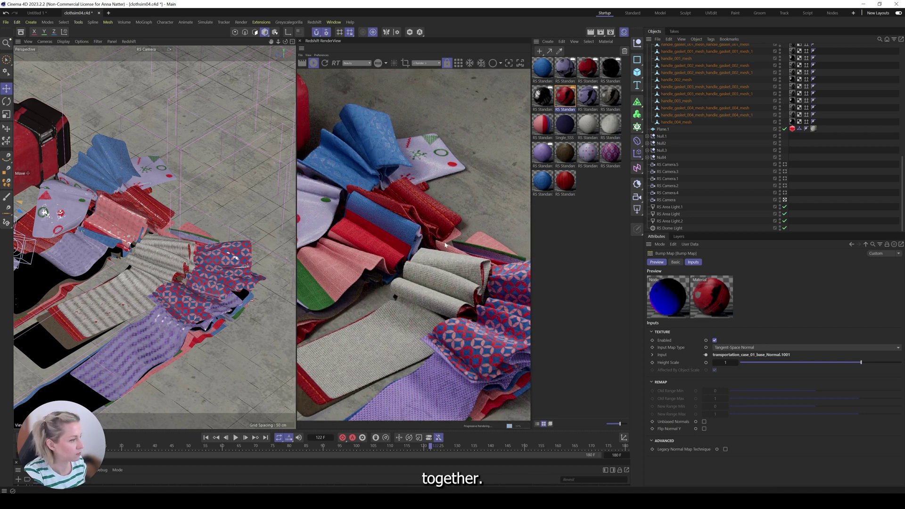
left_click_drag(445, 245, 404, 226)
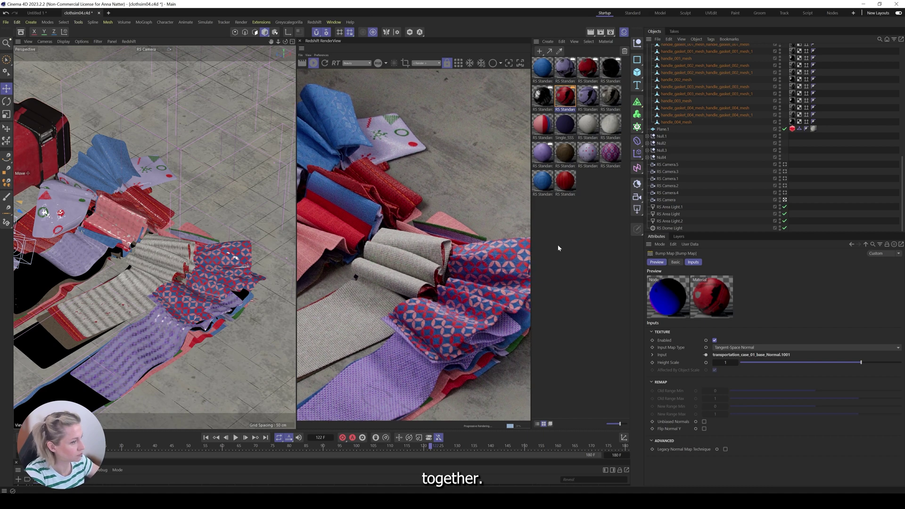